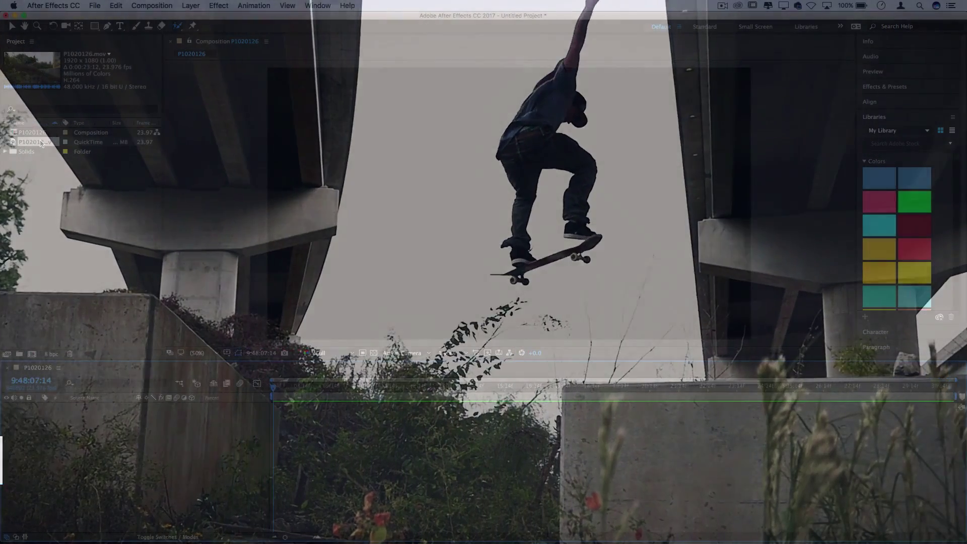
Step: Add P1020126.mov to the composition, locate the jump, and duplicate the footage layer
{"action": "left_click_drag", "start_coordinate": [40, 144], "coordinate": [78, 417]}
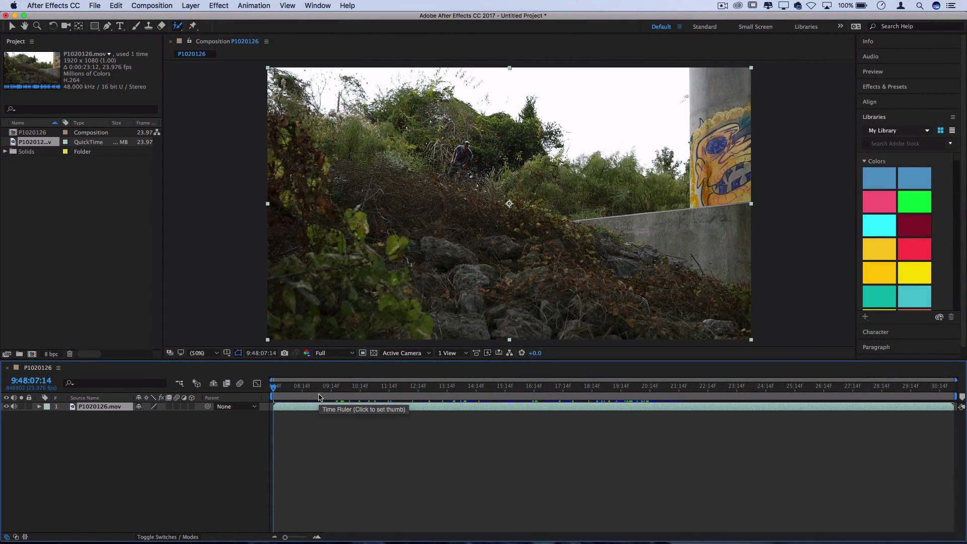
{"action": "left_click_drag", "start_coordinate": [301, 388], "coordinate": [652, 388]}
{"action": "left_click", "coordinate": [601, 399]}
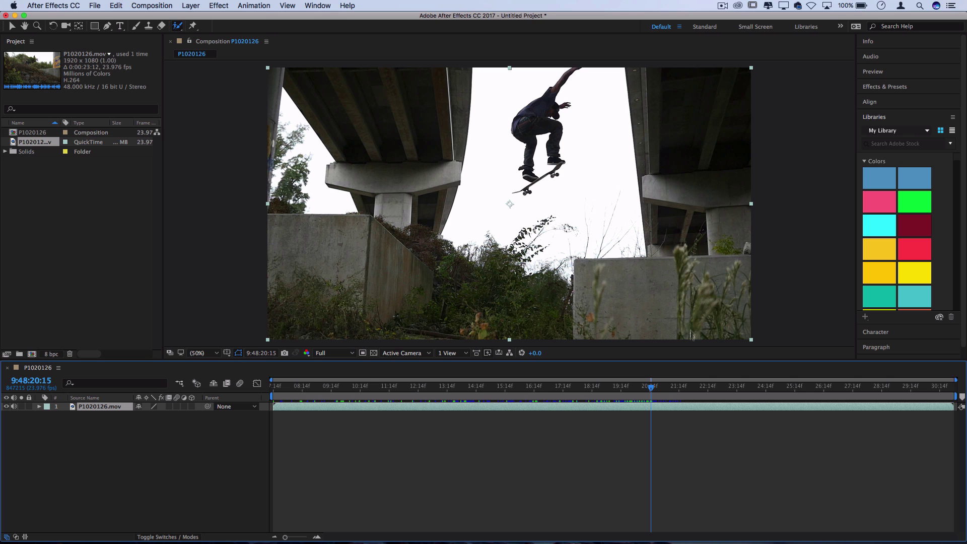
{"action": "left_click_drag", "start_coordinate": [650, 392], "coordinate": [680, 388]}
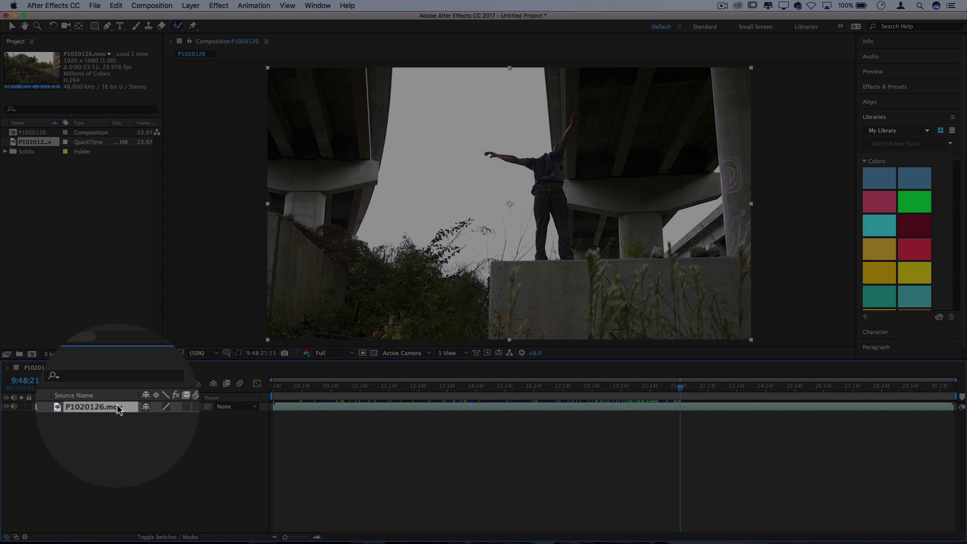
{"action": "key", "text": "super+c"}
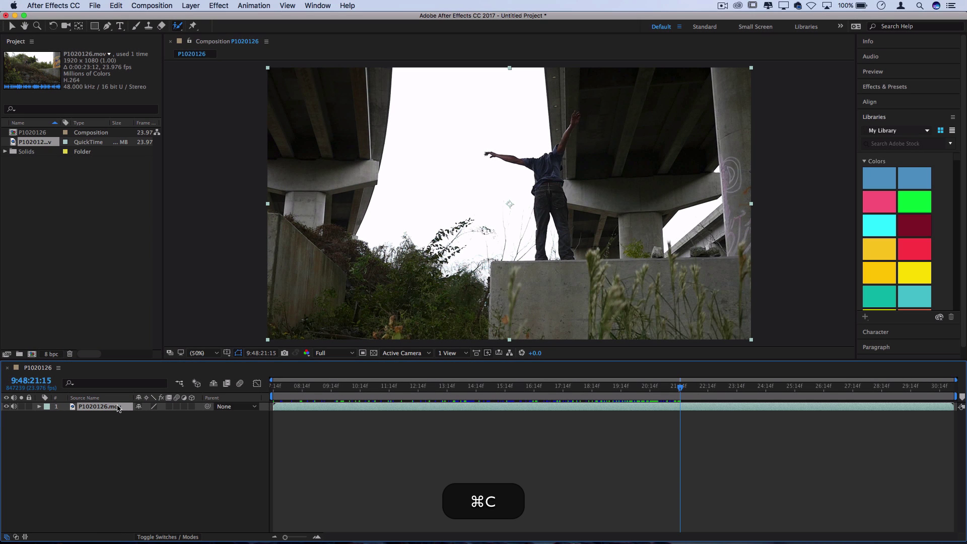
{"action": "key", "text": "super+v"}
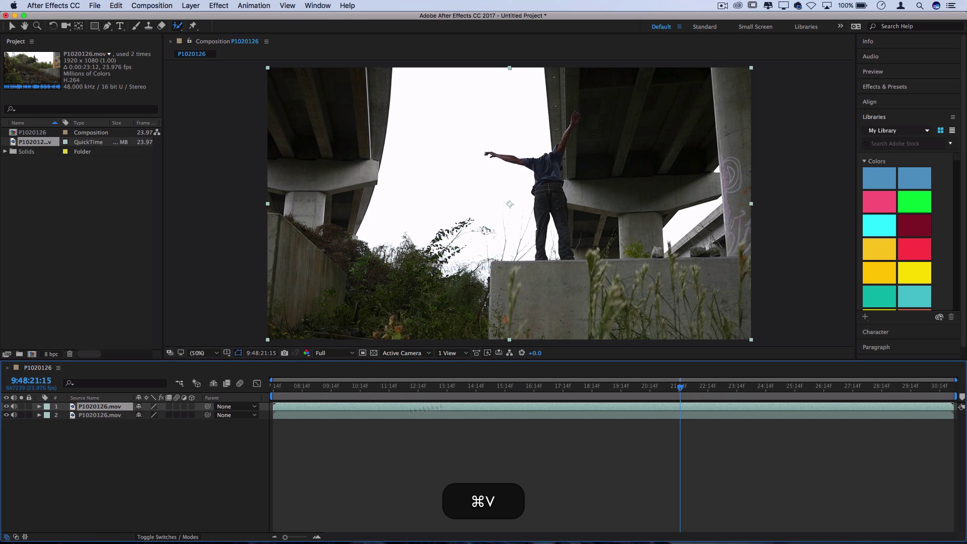
Step: Split the top layer at 9:48:20:09 and delete the split piece
{"action": "left_click", "coordinate": [579, 387]}
{"action": "left_click_drag", "start_coordinate": [583, 390], "coordinate": [646, 392]}
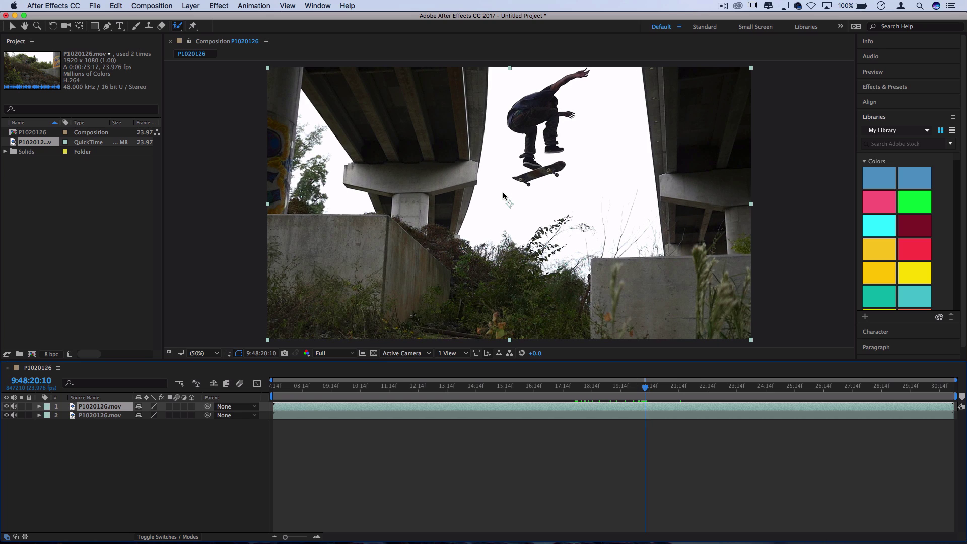
{"action": "key", "text": "Page_Up"}
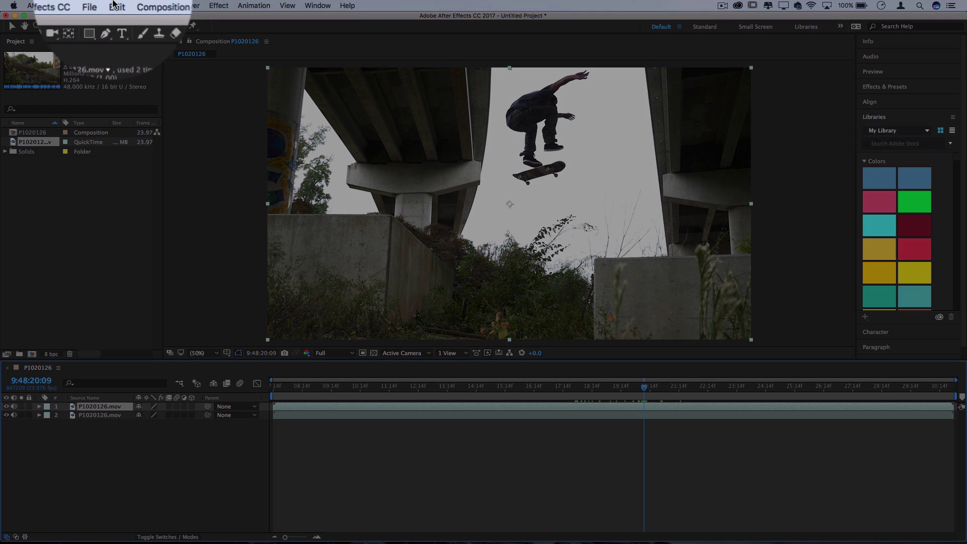
{"action": "left_click", "coordinate": [116, 6]}
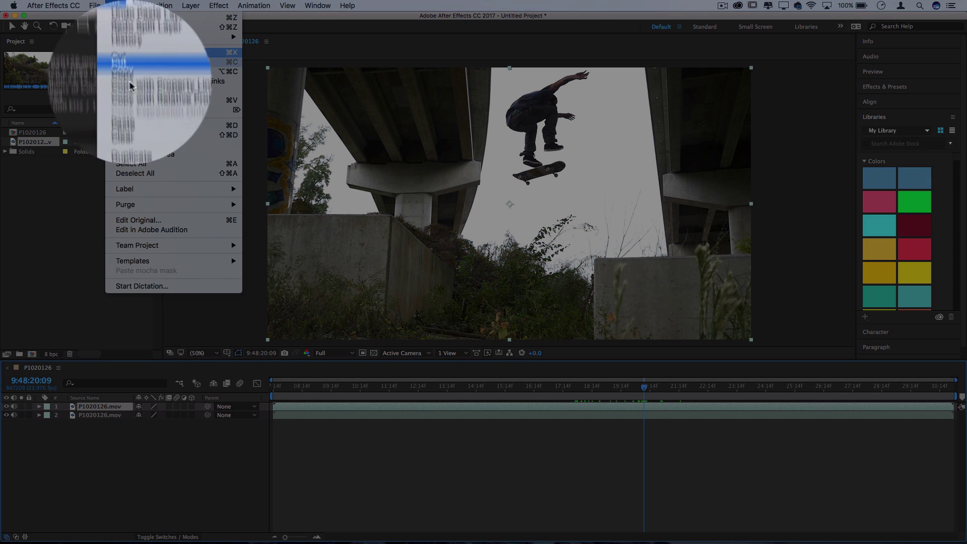
{"action": "left_click", "coordinate": [144, 137]}
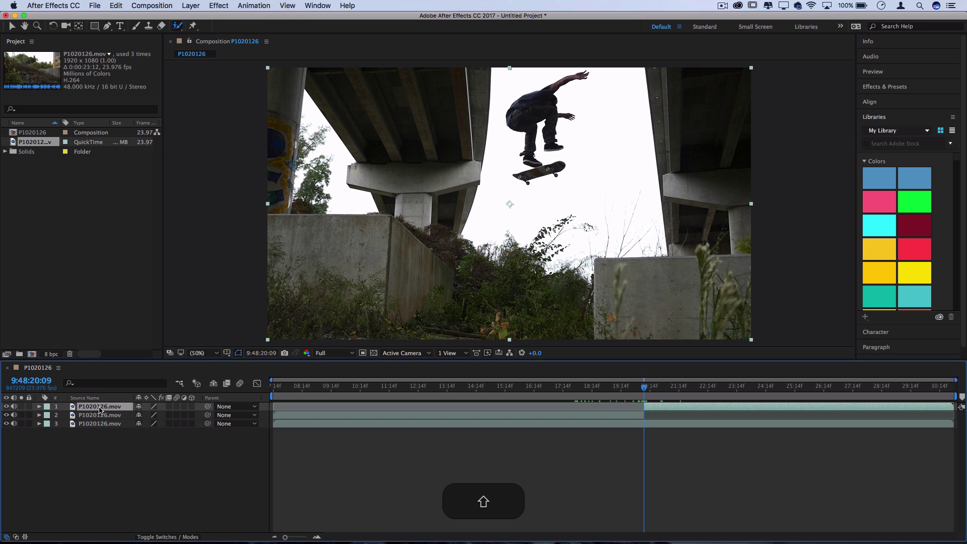
{"action": "key", "text": "BackSpace"}
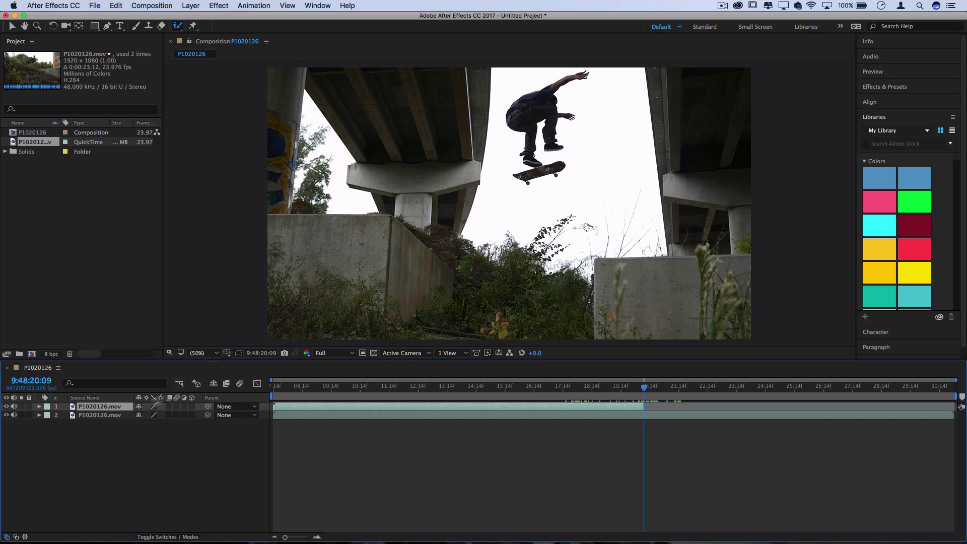
Step: Apply Time > Freeze Frame to the top P1020126.mov layer at 9:48:20:09, then reselect it
{"action": "right_click", "coordinate": [105, 407]}
{"action": "mouse_move", "coordinate": [162, 228]}
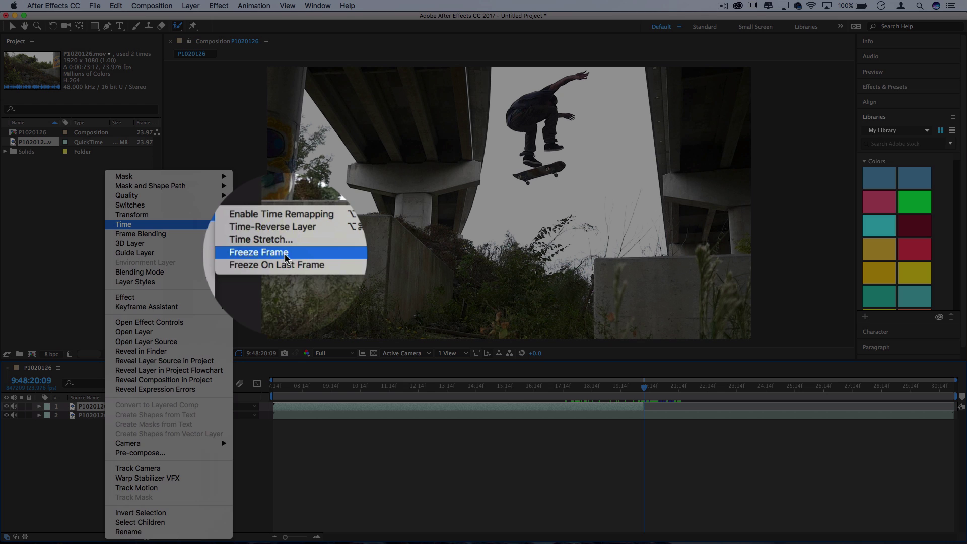
{"action": "left_click", "coordinate": [285, 253]}
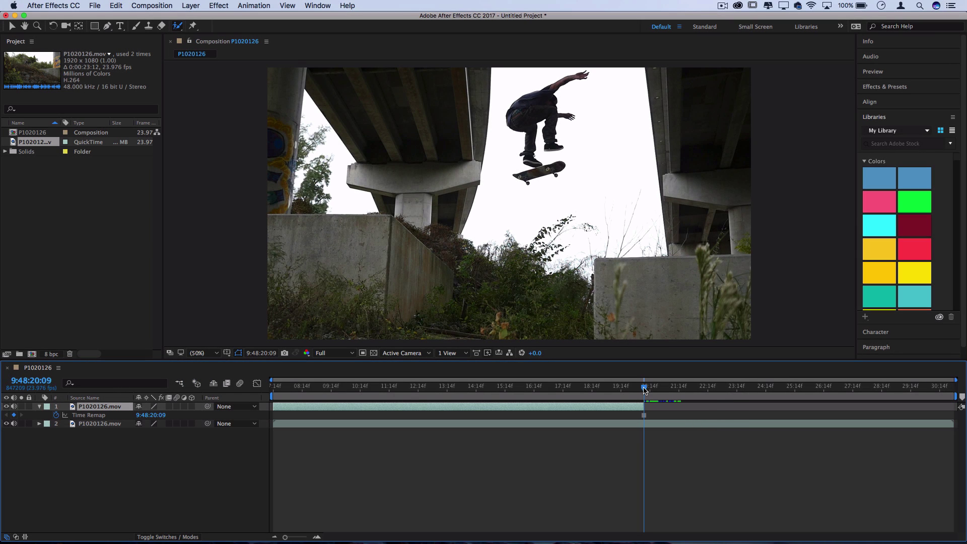
{"action": "mouse_move", "coordinate": [635, 386]}
{"action": "left_mouse_down"}
{"action": "mouse_move", "coordinate": [333, 386]}
{"action": "mouse_move", "coordinate": [643, 385]}
{"action": "mouse_move", "coordinate": [634, 388]}
{"action": "left_mouse_up"}
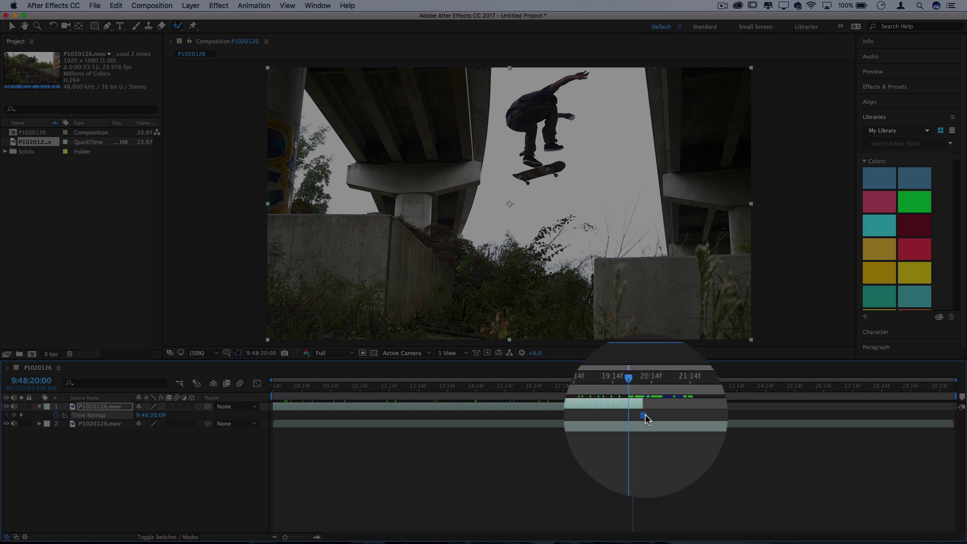
{"action": "left_click", "coordinate": [643, 415]}
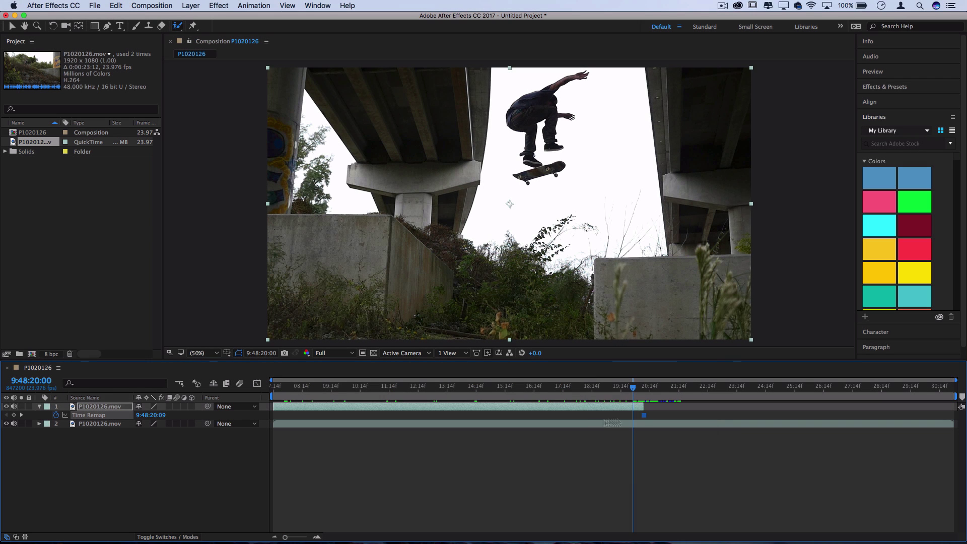
{"action": "left_click", "coordinate": [493, 475]}
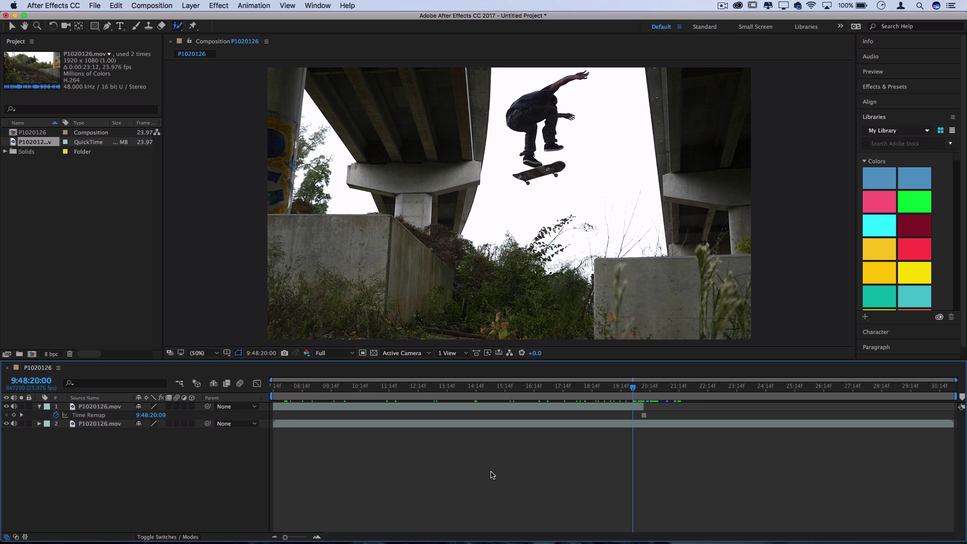
{"action": "left_click", "coordinate": [499, 404]}
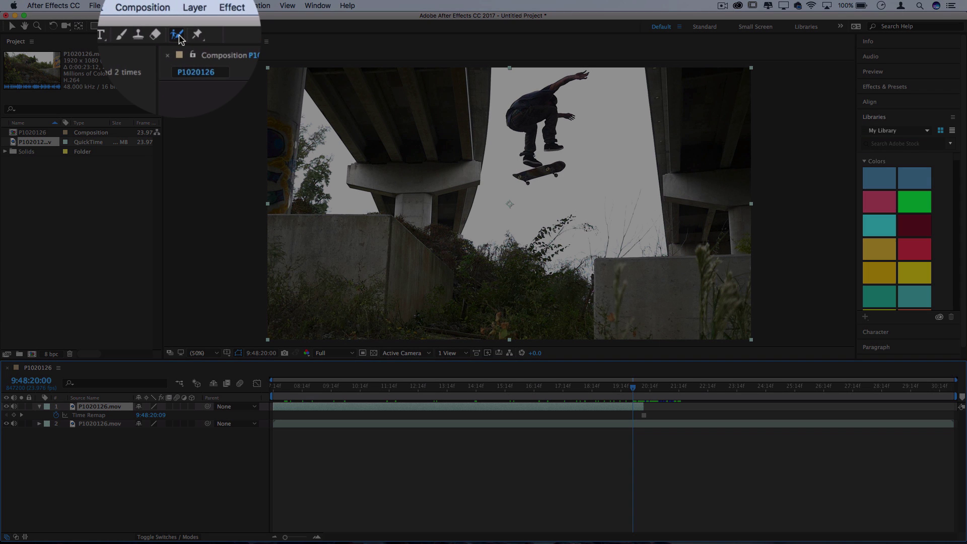
Step: Roto-brush the skater as foreground on the top layer and subtract the area around the board
{"action": "left_click", "coordinate": [178, 26]}
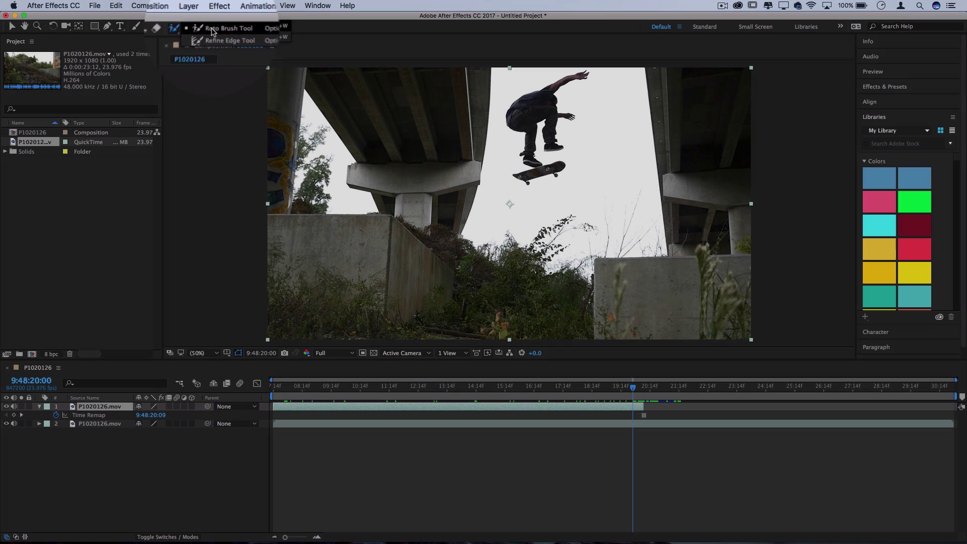
{"action": "left_click", "coordinate": [221, 29]}
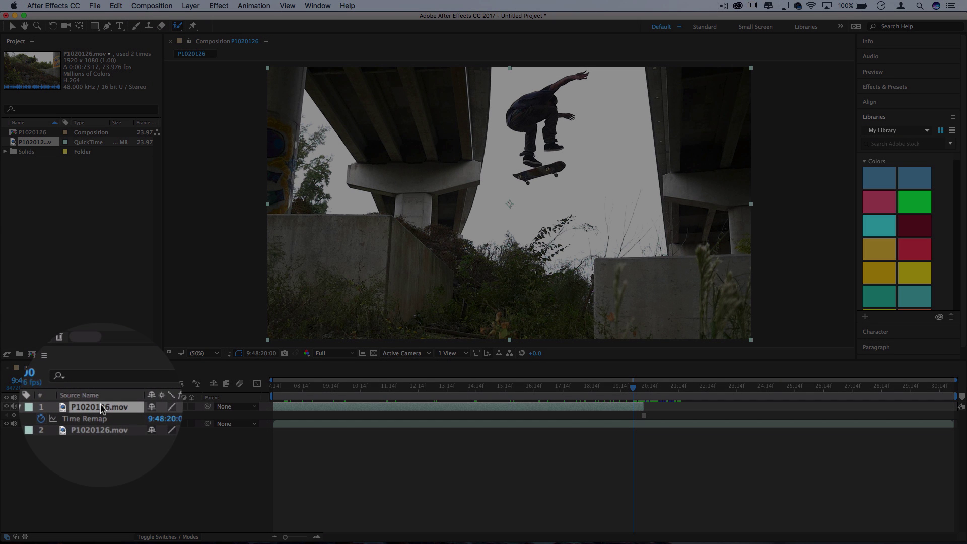
{"action": "double_click", "coordinate": [103, 407]}
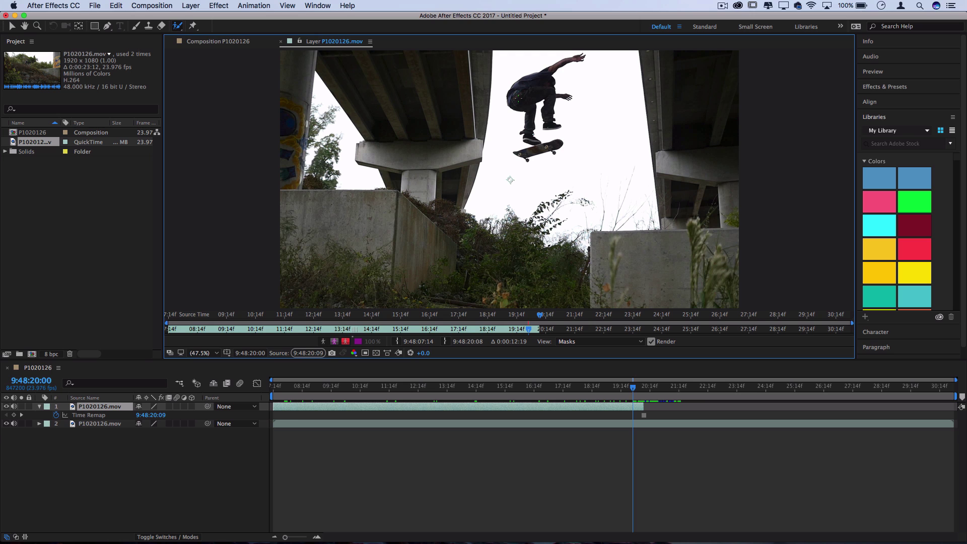
{"action": "mouse_move", "coordinate": [516, 95]}
{"action": "left_mouse_down"}
{"action": "mouse_move", "coordinate": [555, 63]}
{"action": "mouse_move", "coordinate": [547, 108]}
{"action": "left_mouse_up"}
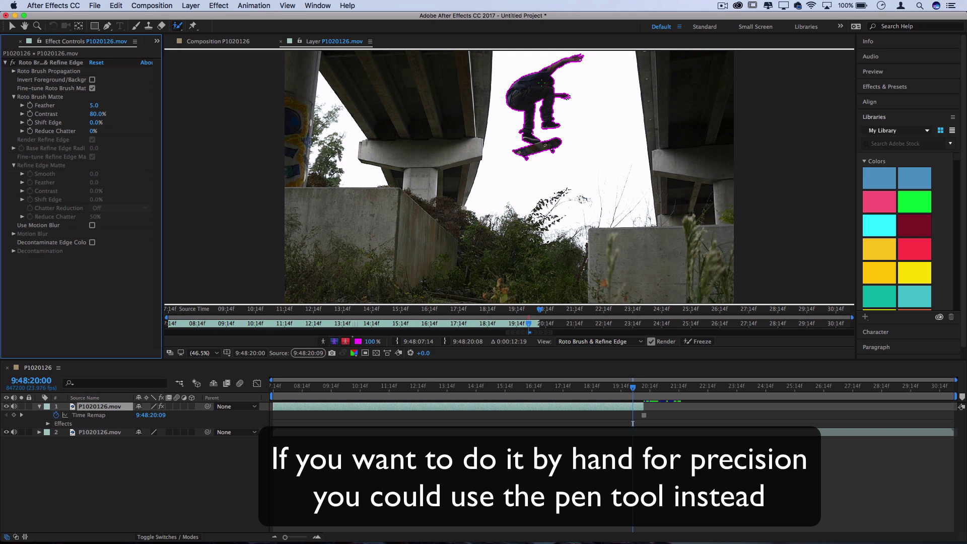
{"action": "key", "text": "alt"}
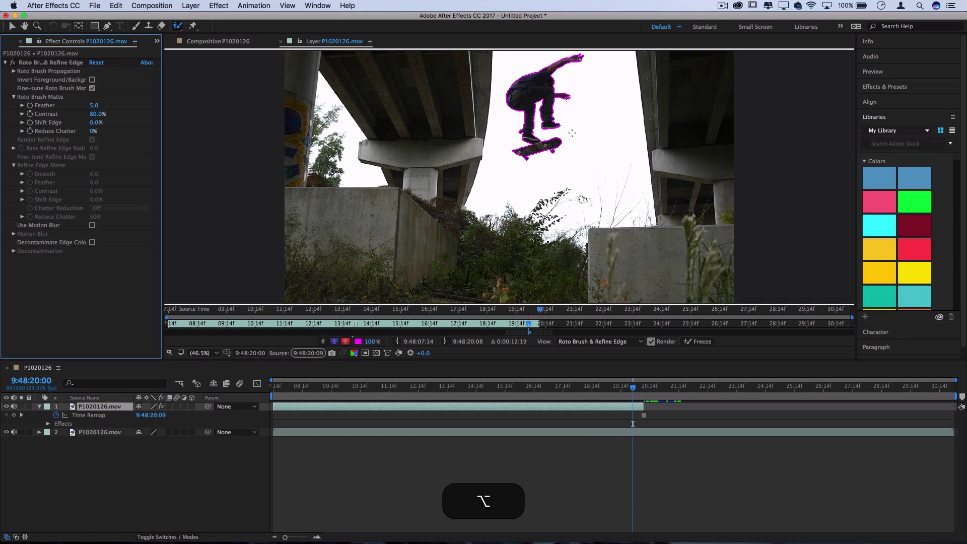
{"action": "left_click", "coordinate": [568, 134], "text": "alt"}
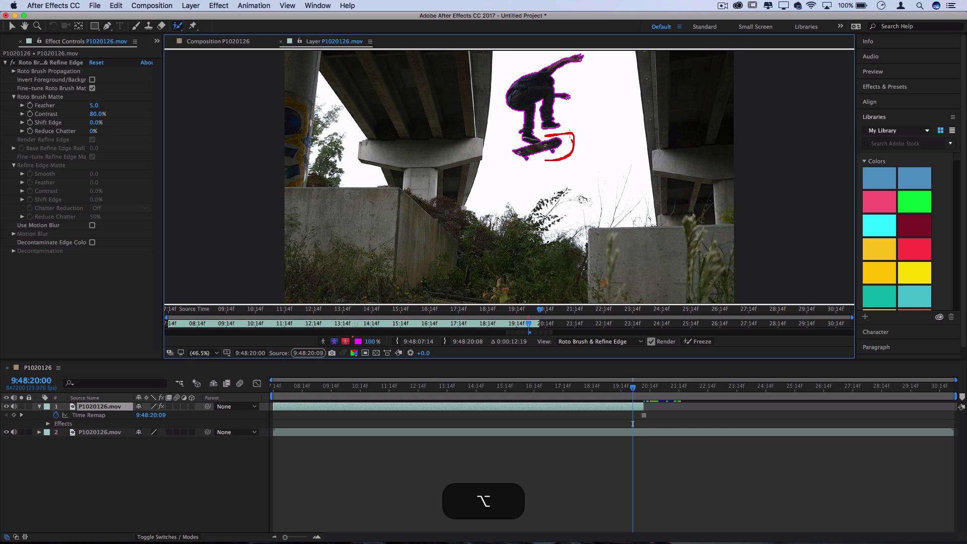
{"action": "left_click_drag", "start_coordinate": [564, 107], "coordinate": [564, 108]}
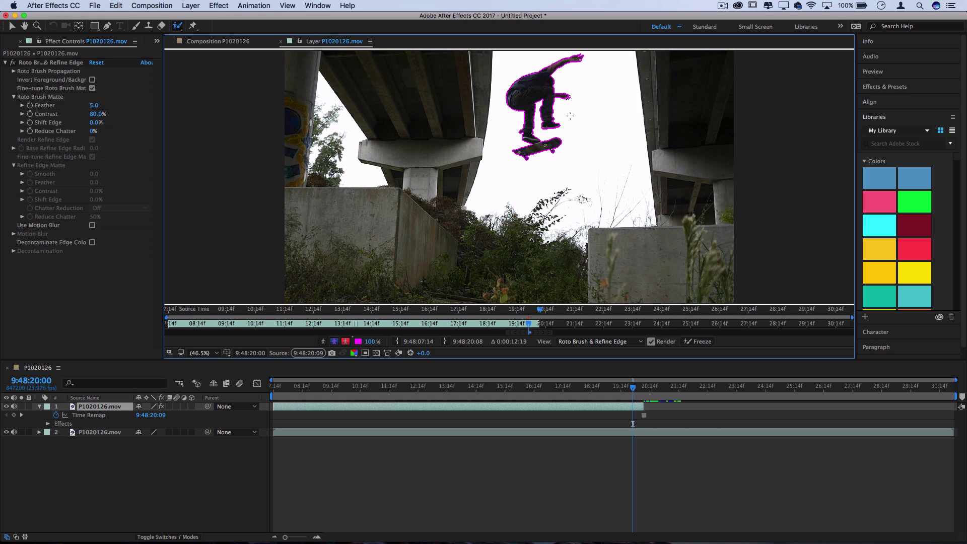
Step: Switch to the 19-pixel brush, add more of the skater's body, and check the alpha matte
{"action": "left_click", "coordinate": [317, 6]}
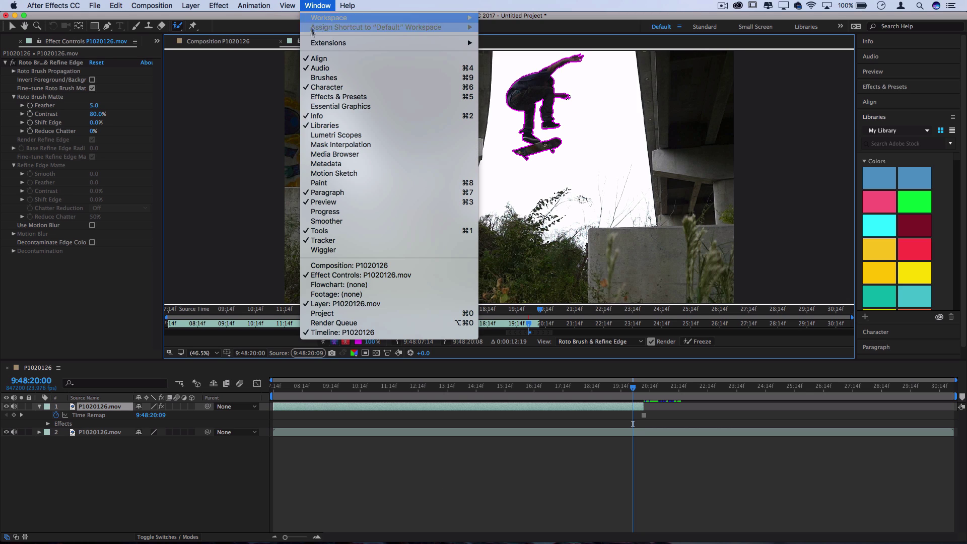
{"action": "left_click", "coordinate": [328, 78]}
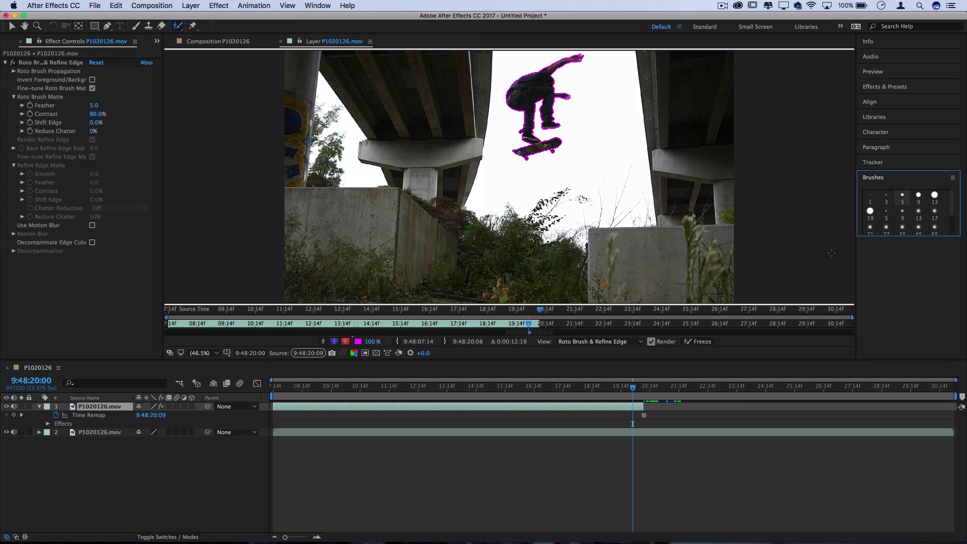
{"action": "left_click", "coordinate": [870, 211]}
{"action": "left_click_drag", "start_coordinate": [522, 82], "coordinate": [536, 87]}
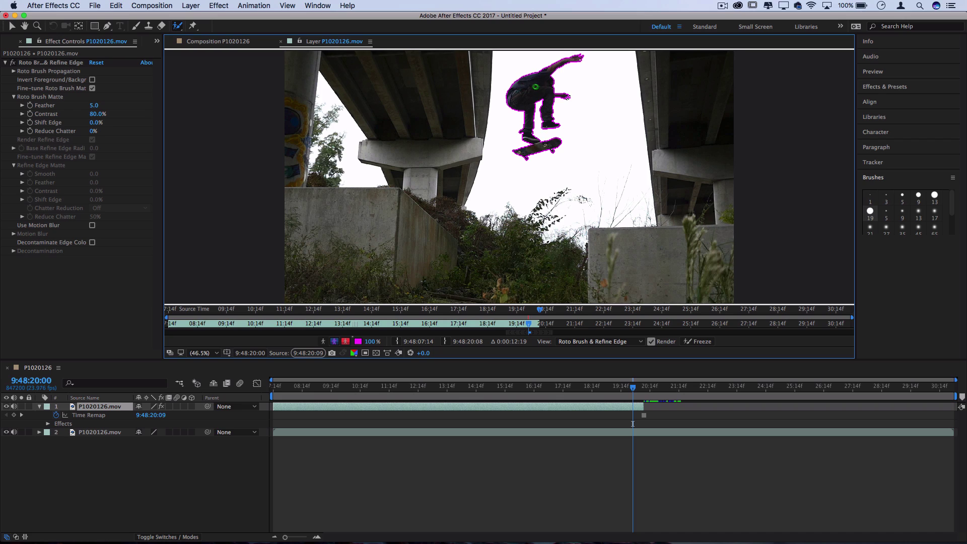
{"action": "left_click", "coordinate": [324, 342]}
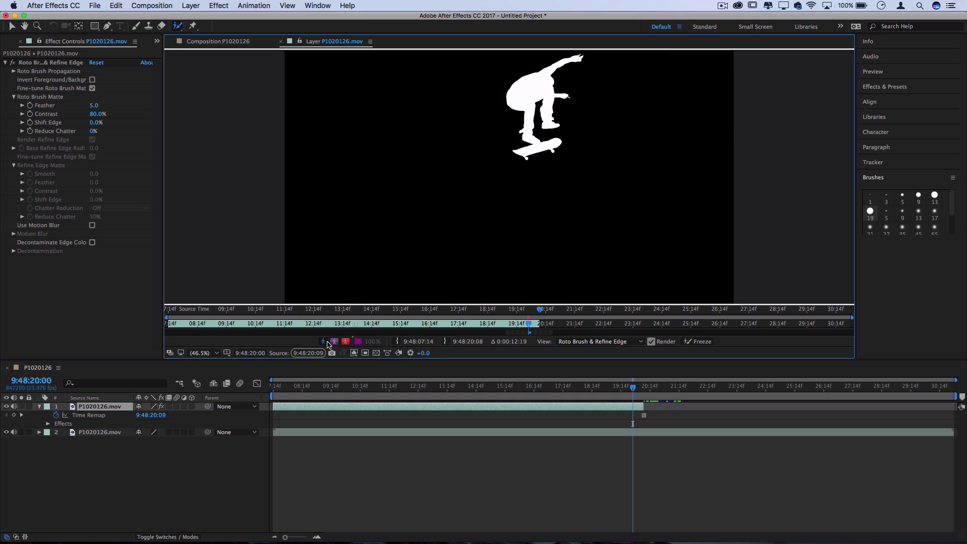
{"action": "left_click", "coordinate": [324, 342]}
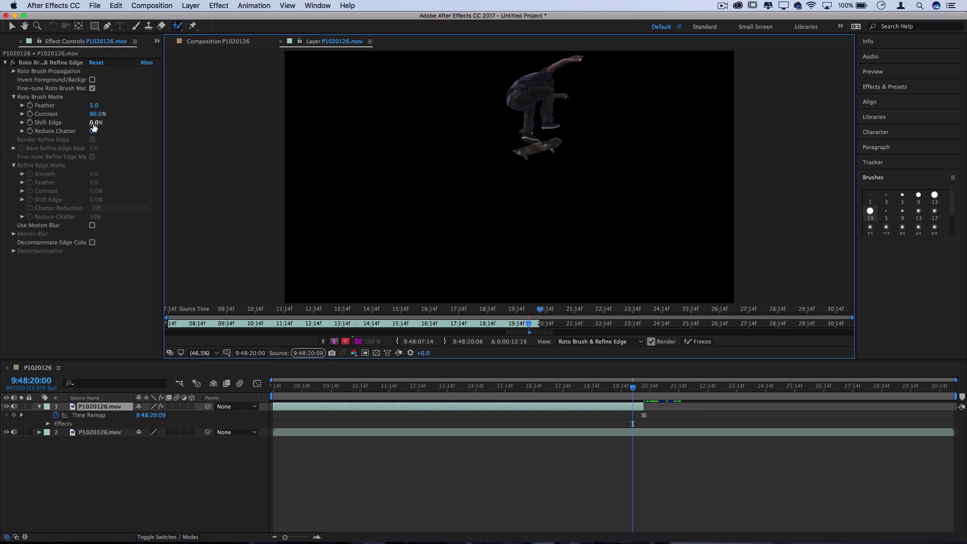
Step: Raise the matte feather, trim layer 1 to start at 9:48:16:04, and preview it
{"action": "left_click_drag", "start_coordinate": [94, 105], "coordinate": [101, 105]}
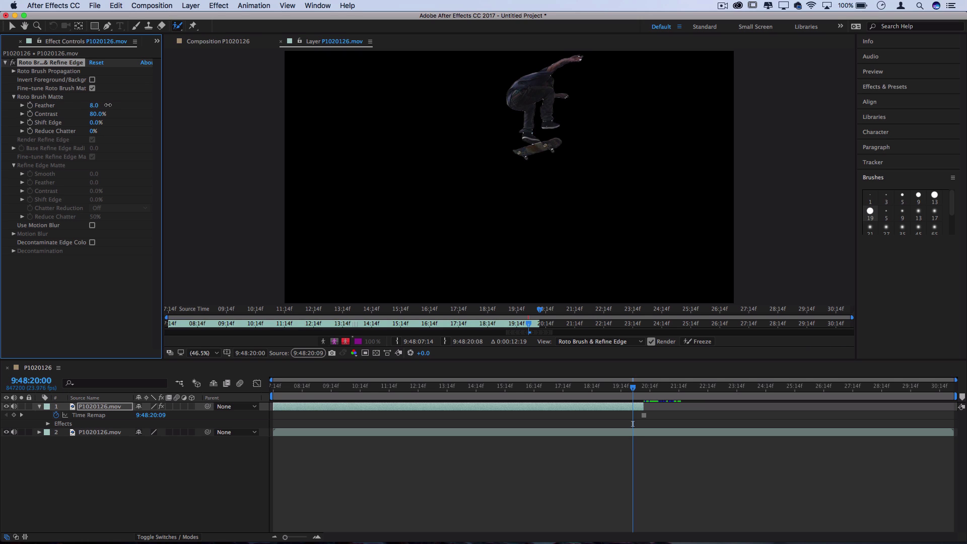
{"action": "left_click", "coordinate": [472, 386]}
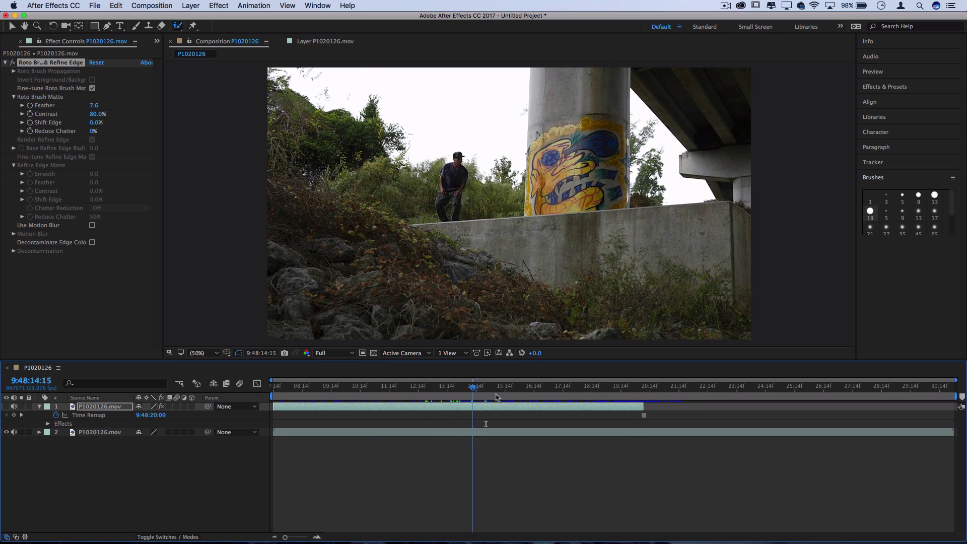
{"action": "mouse_move", "coordinate": [497, 397]}
{"action": "left_mouse_down"}
{"action": "mouse_move", "coordinate": [547, 403]}
{"action": "mouse_move", "coordinate": [498, 404]}
{"action": "left_mouse_up"}
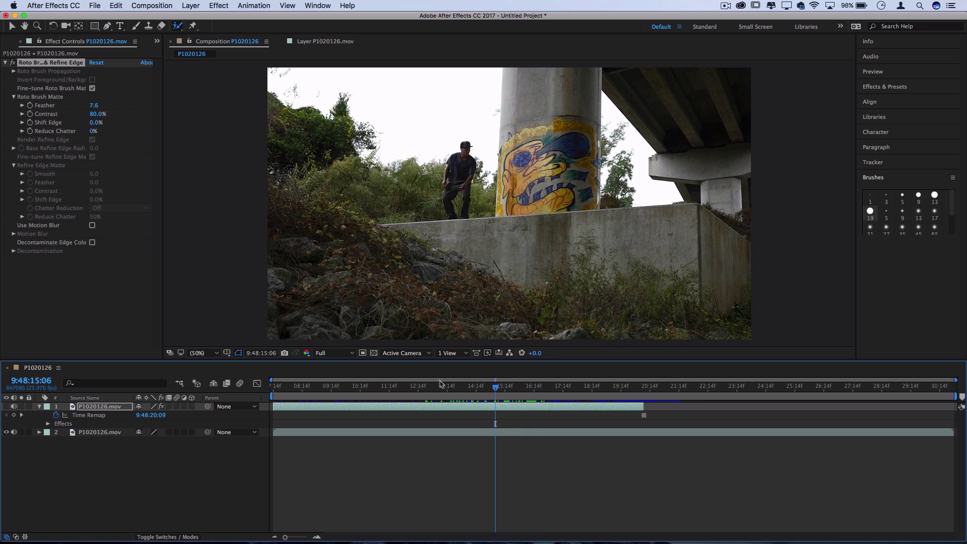
{"action": "left_click_drag", "start_coordinate": [440, 384], "coordinate": [598, 398]}
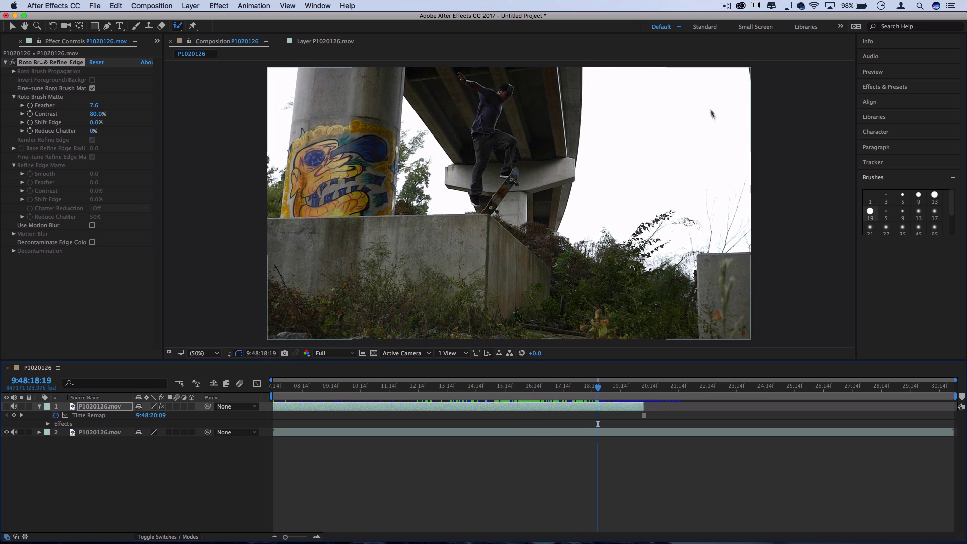
{"action": "left_click_drag", "start_coordinate": [600, 389], "coordinate": [522, 389]}
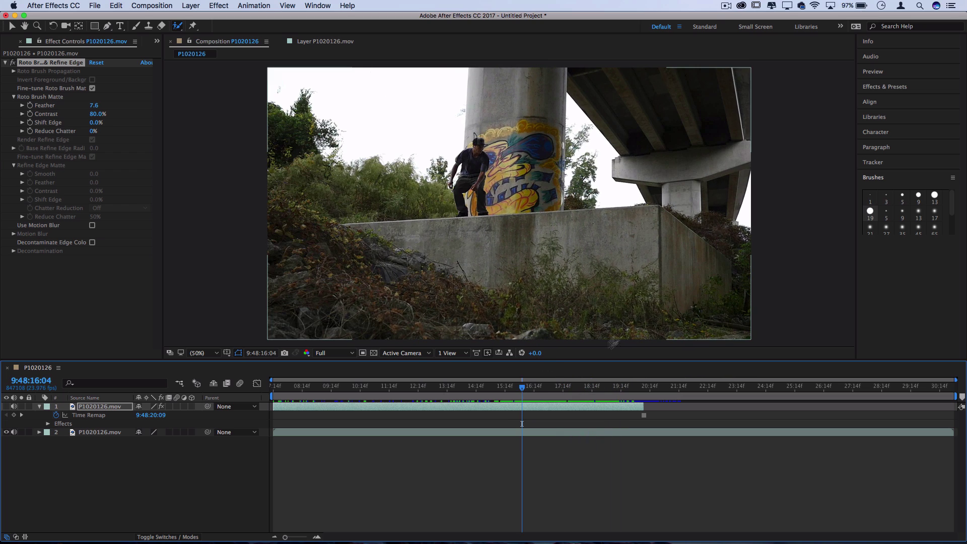
{"action": "left_click_drag", "start_coordinate": [272, 407], "coordinate": [522, 405]}
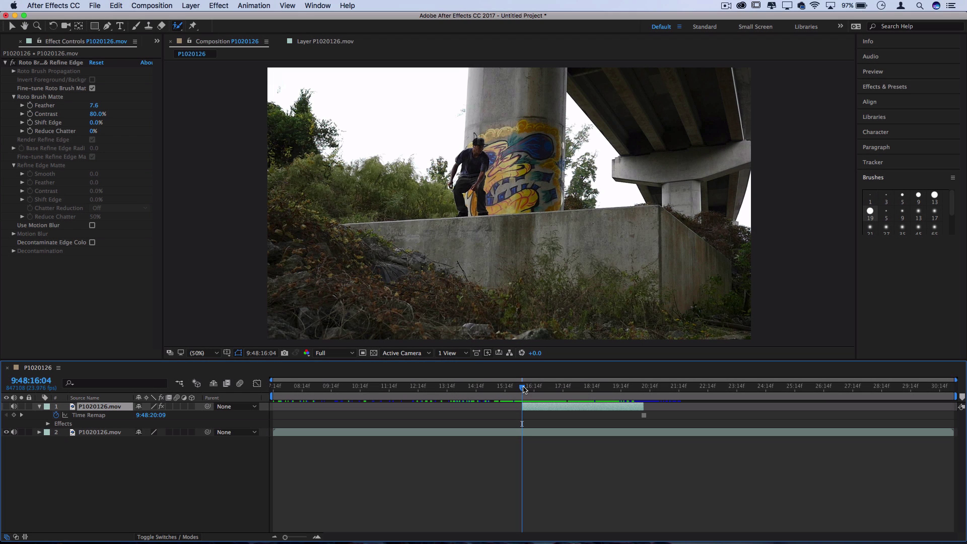
{"action": "key", "text": "space"}
{"action": "key", "text": "space"}
{"action": "key", "text": "space"}
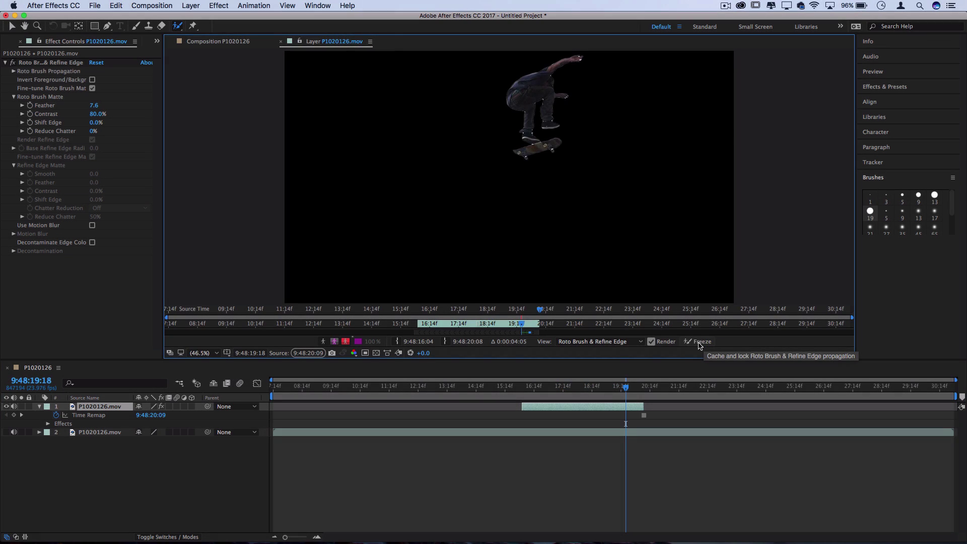
Step: Freeze the Roto Brush propagation across all 103 frames and turn on the transparency grid
{"action": "left_click", "coordinate": [699, 343]}
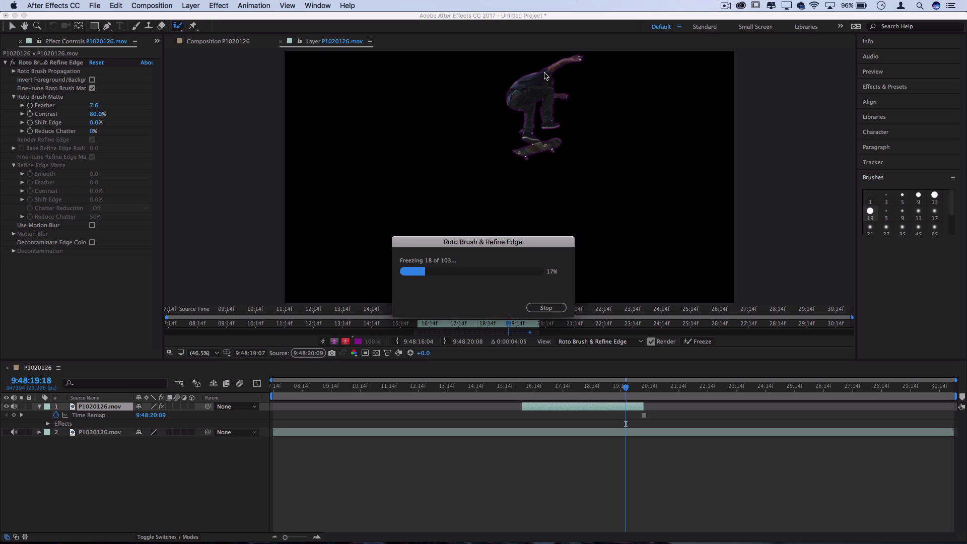
{"action": "left_click", "coordinate": [539, 307]}
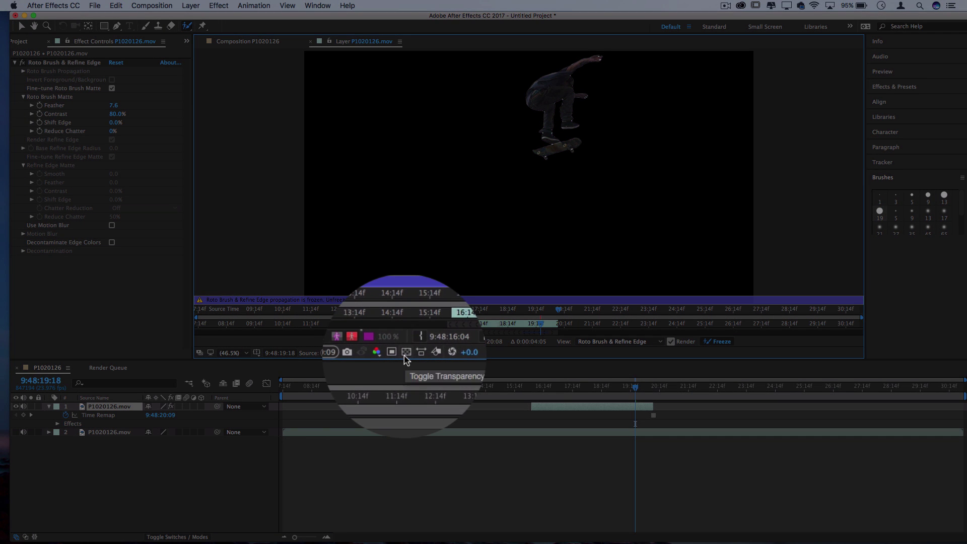
{"action": "left_click", "coordinate": [406, 353]}
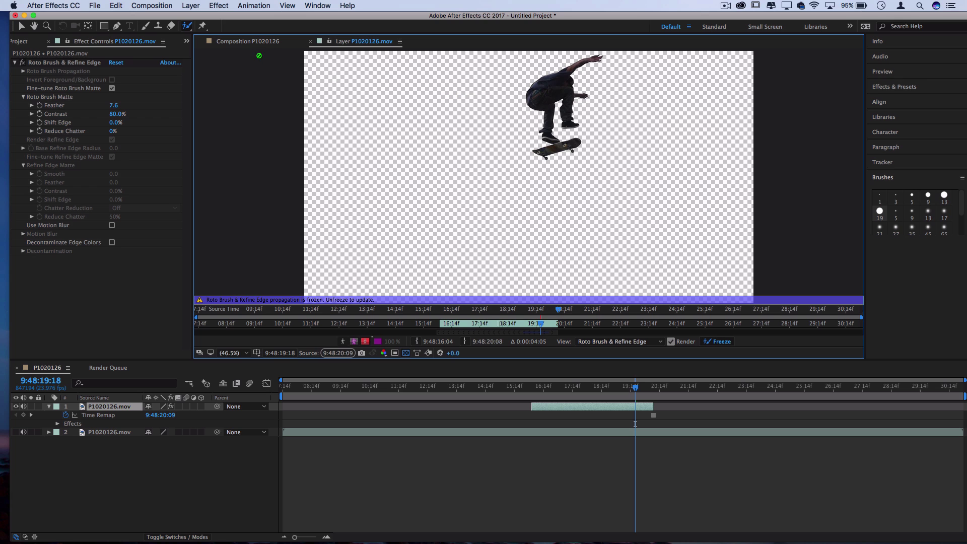
Step: Queue the current frame for export with Composition > Save Frame As > File
{"action": "left_click", "coordinate": [165, 3]}
{"action": "mouse_move", "coordinate": [174, 123]}
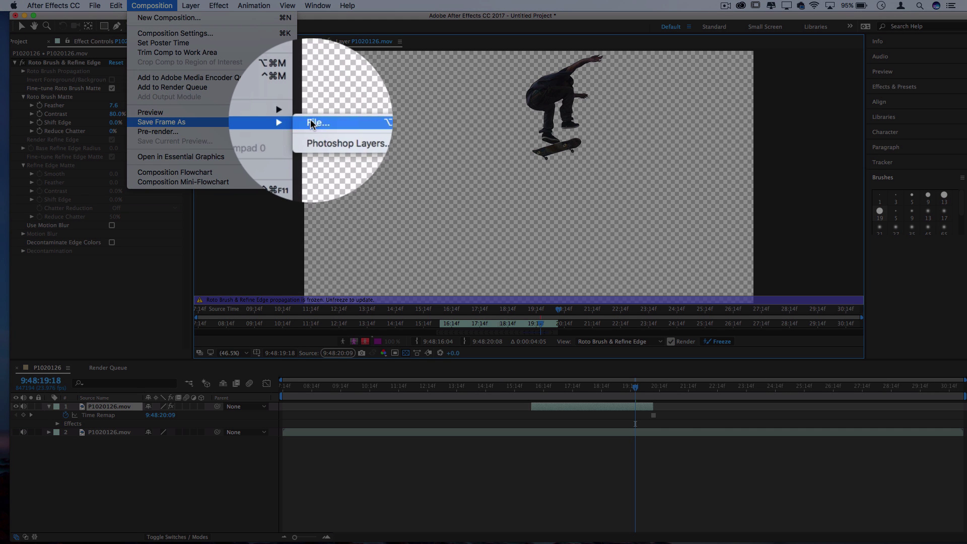
{"action": "left_click", "coordinate": [311, 122]}
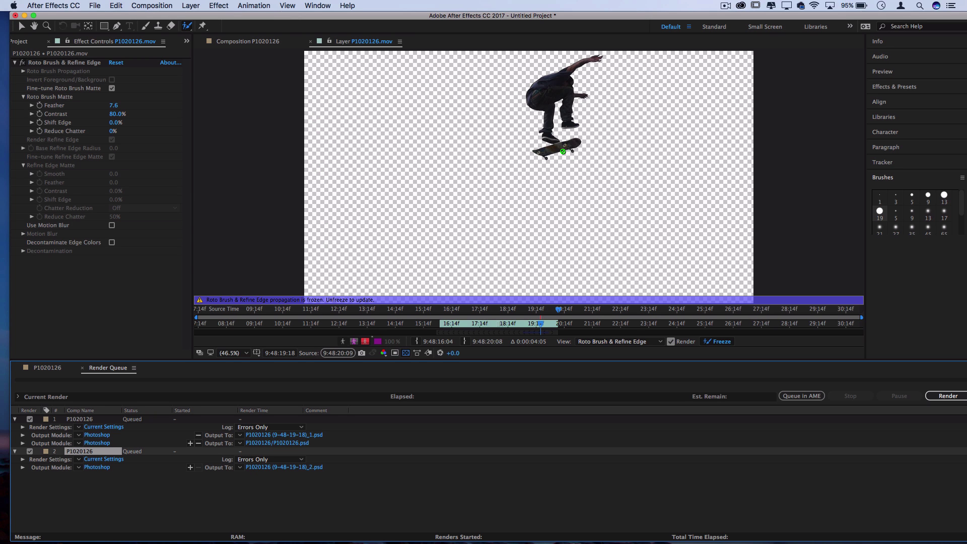
{"action": "left_click", "coordinate": [97, 467]}
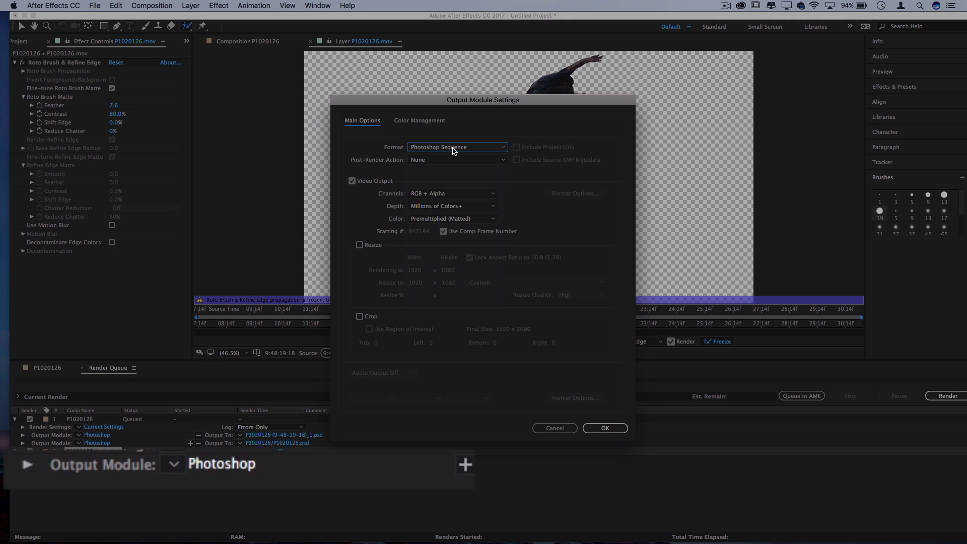
{"action": "left_click", "coordinate": [454, 147]}
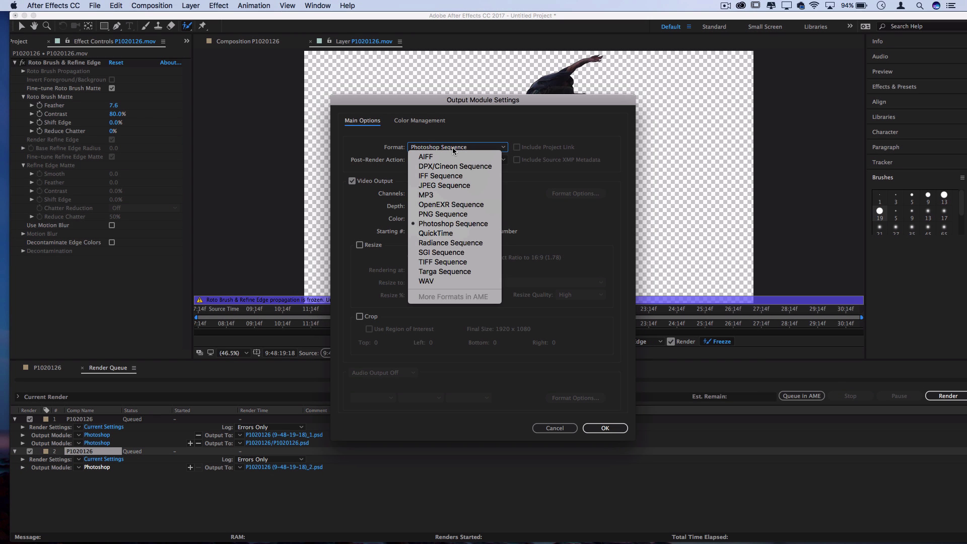
{"action": "left_click", "coordinate": [446, 216]}
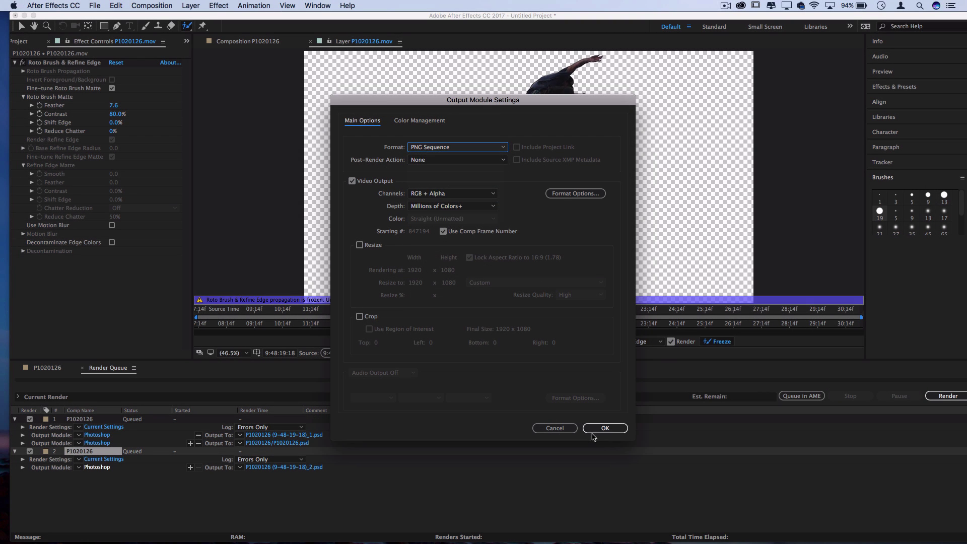
{"action": "left_click", "coordinate": [443, 194]}
{"action": "left_click", "coordinate": [443, 222]}
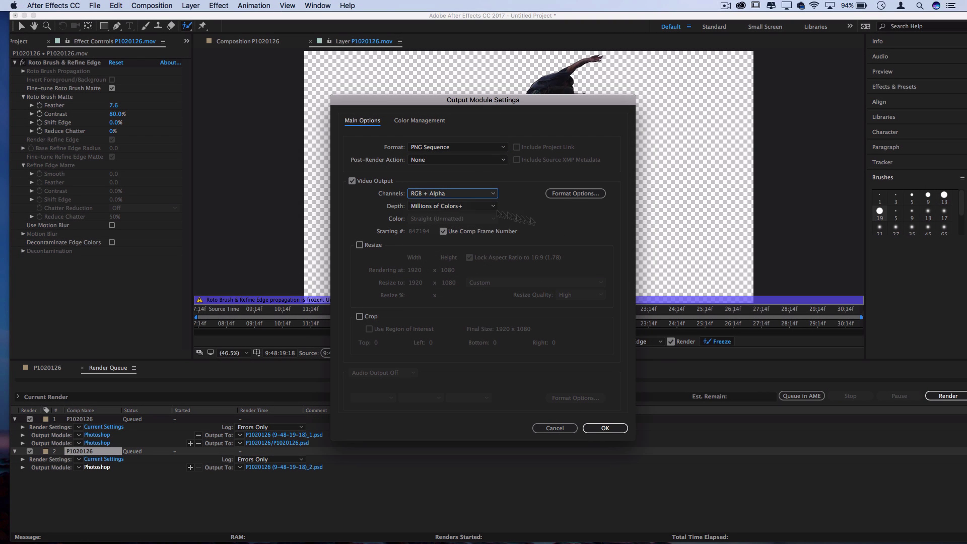
{"action": "left_click", "coordinate": [605, 428]}
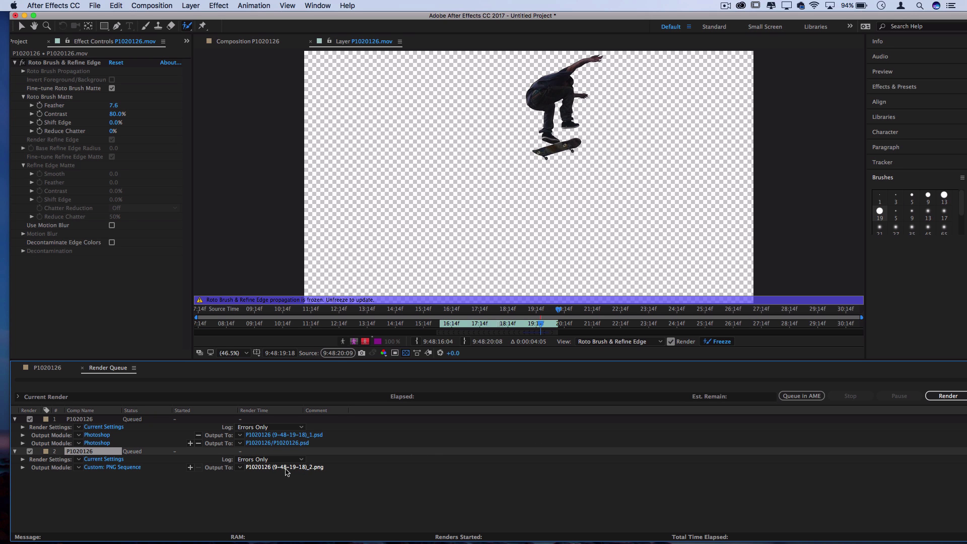
{"action": "left_click", "coordinate": [944, 396]}
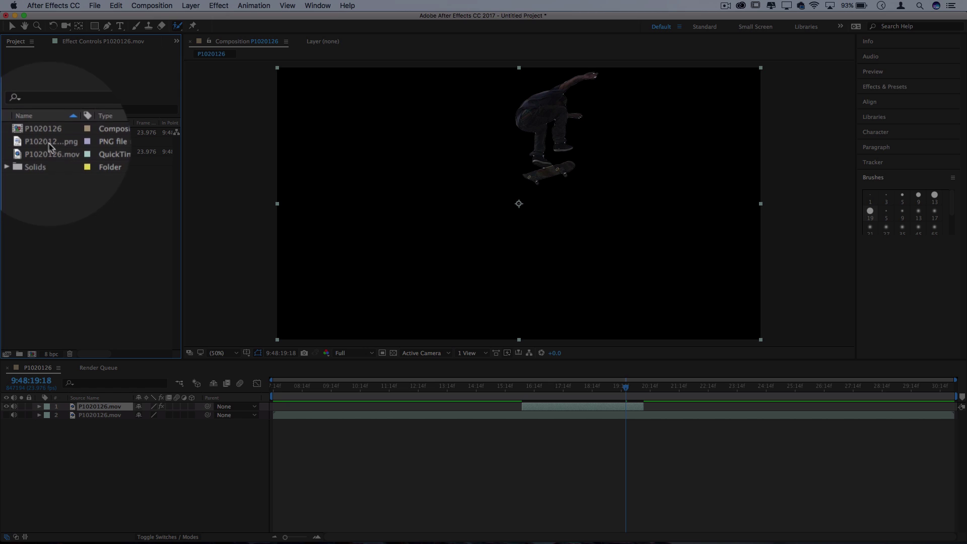
Step: Add the PNG cutout as the top layer, trimmed to the roto layer's in and out points
{"action": "left_click_drag", "start_coordinate": [38, 141], "coordinate": [342, 481]}
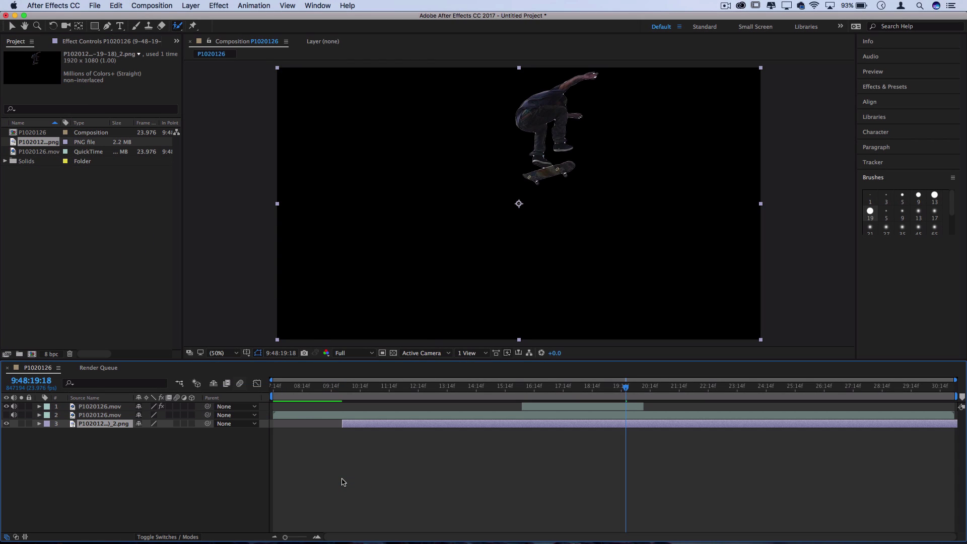
{"action": "left_click_drag", "start_coordinate": [95, 429], "coordinate": [101, 406]}
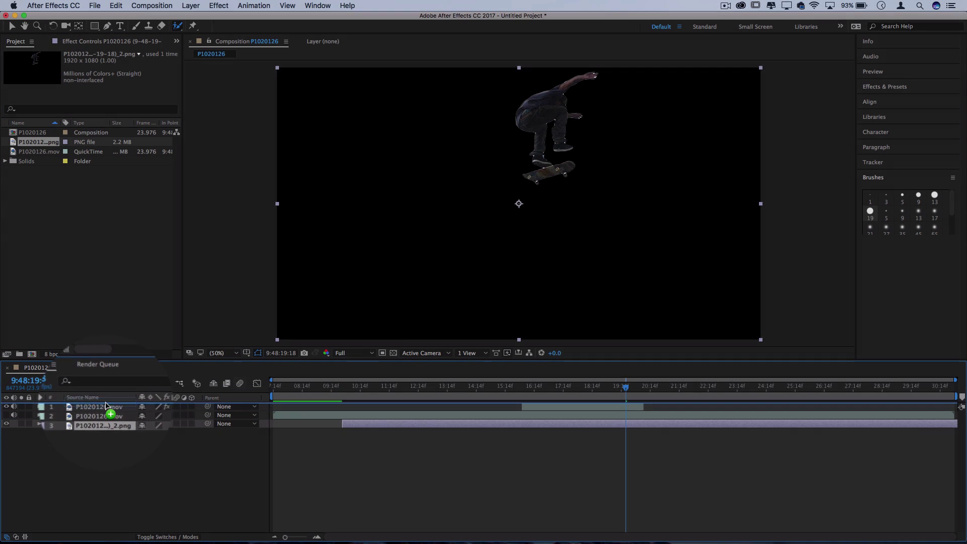
{"action": "left_click_drag", "start_coordinate": [342, 406], "coordinate": [522, 406]}
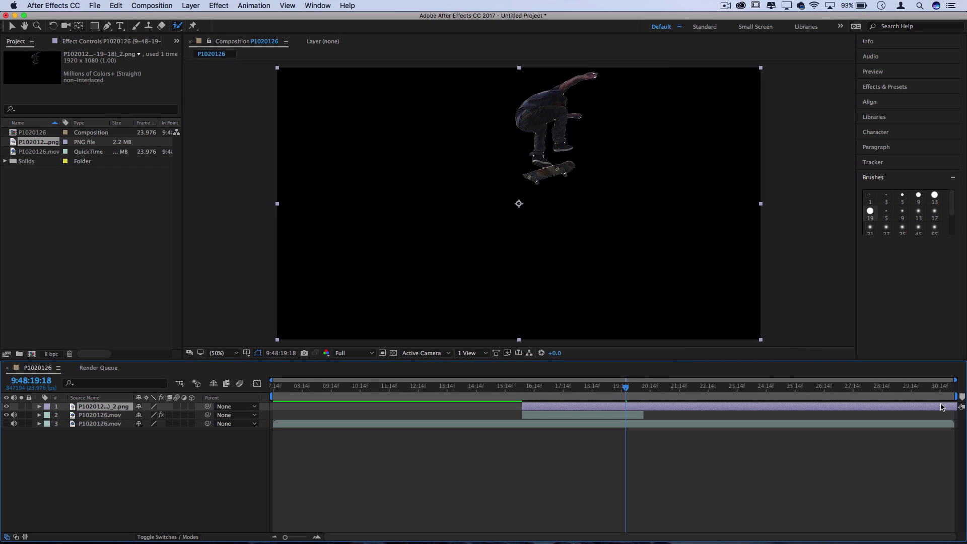
{"action": "left_click_drag", "start_coordinate": [941, 408], "coordinate": [643, 407]}
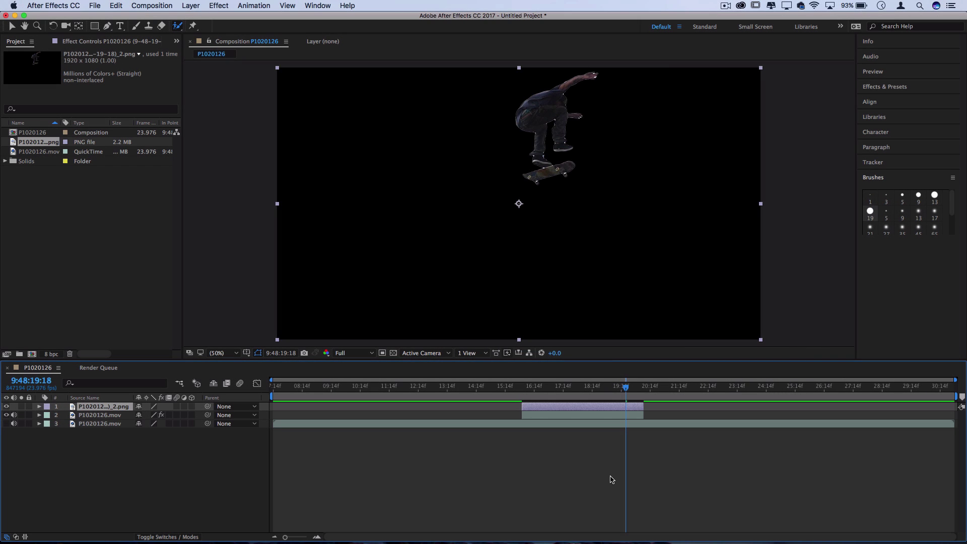
Step: Hide the roto-brushed layer and show the original footage layer
{"action": "left_click", "coordinate": [105, 416]}
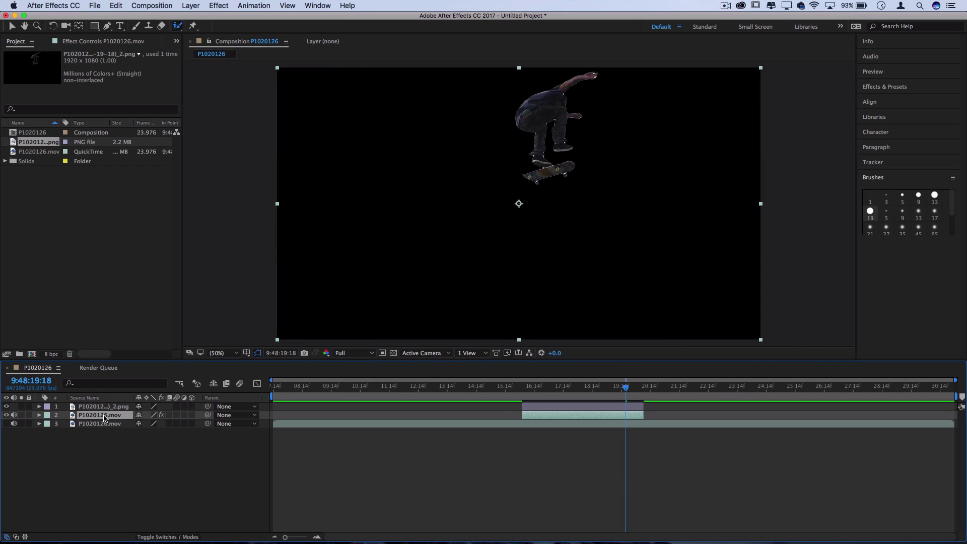
{"action": "left_click", "coordinate": [6, 415]}
{"action": "left_click", "coordinate": [6, 423]}
{"action": "left_click_drag", "start_coordinate": [509, 387], "coordinate": [580, 391]}
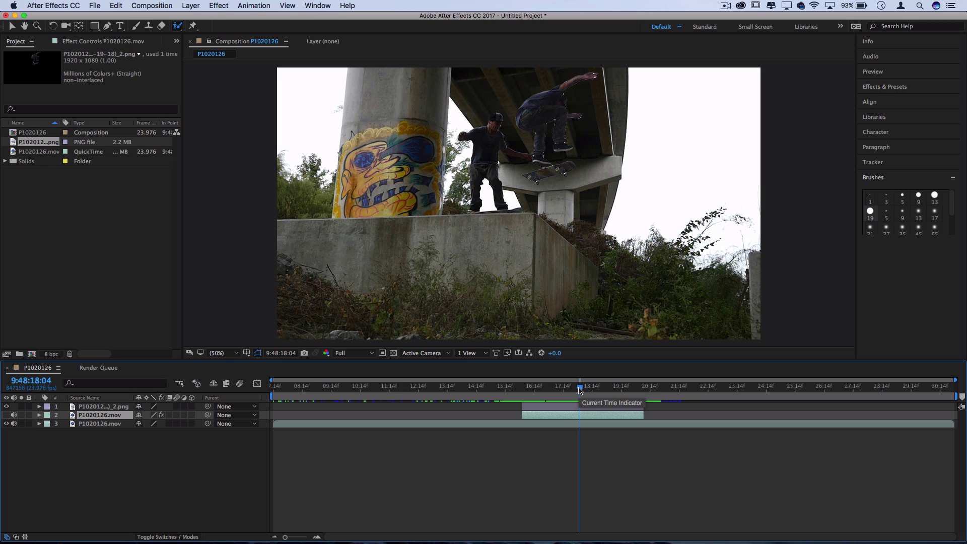
Step: Select the original footage, hide the PNG cutout, and start Track Motion at 9:48:15:19
{"action": "left_click", "coordinate": [241, 451]}
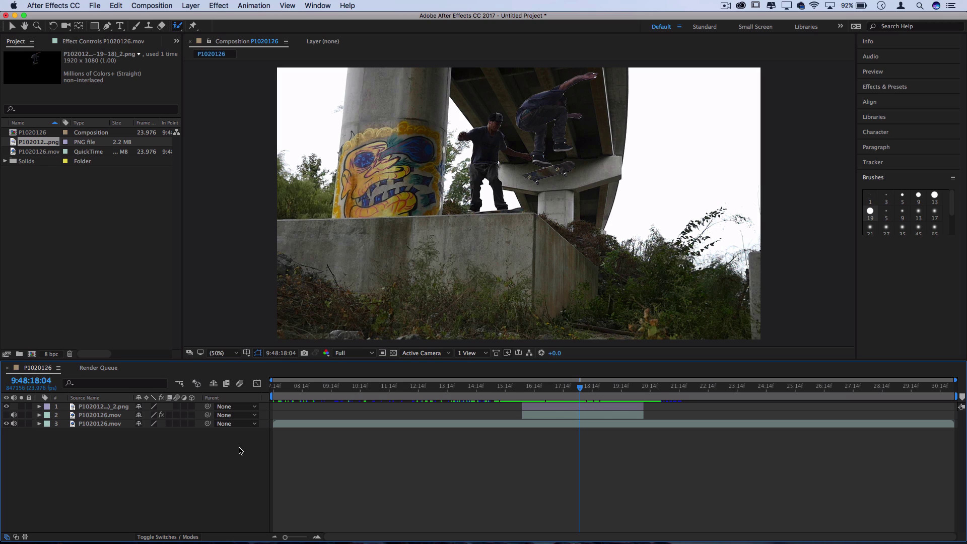
{"action": "left_click", "coordinate": [104, 425]}
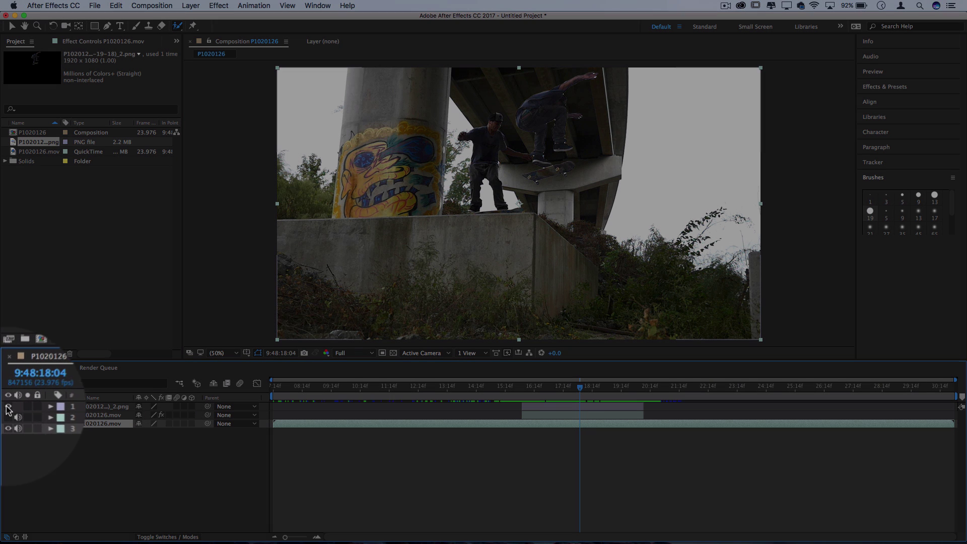
{"action": "left_click", "coordinate": [6, 407]}
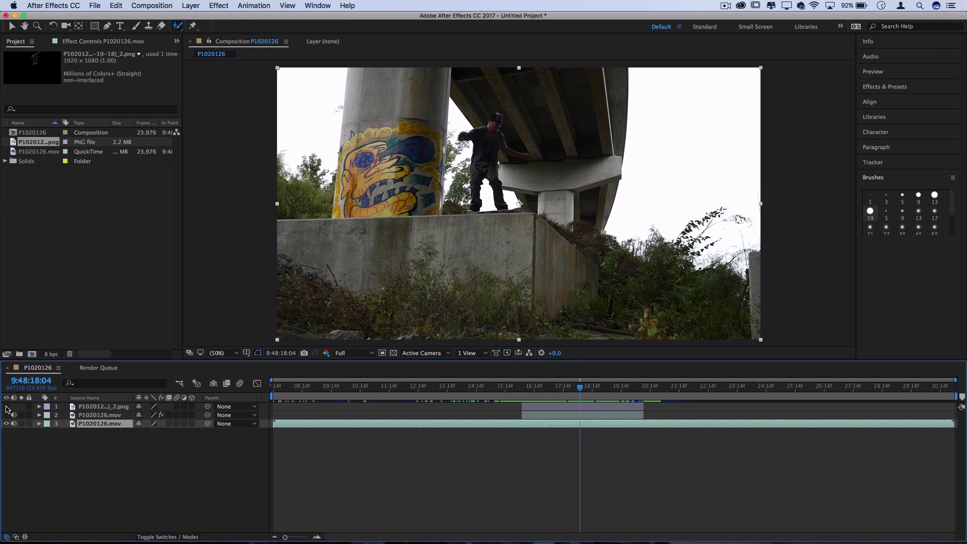
{"action": "left_click", "coordinate": [874, 162]}
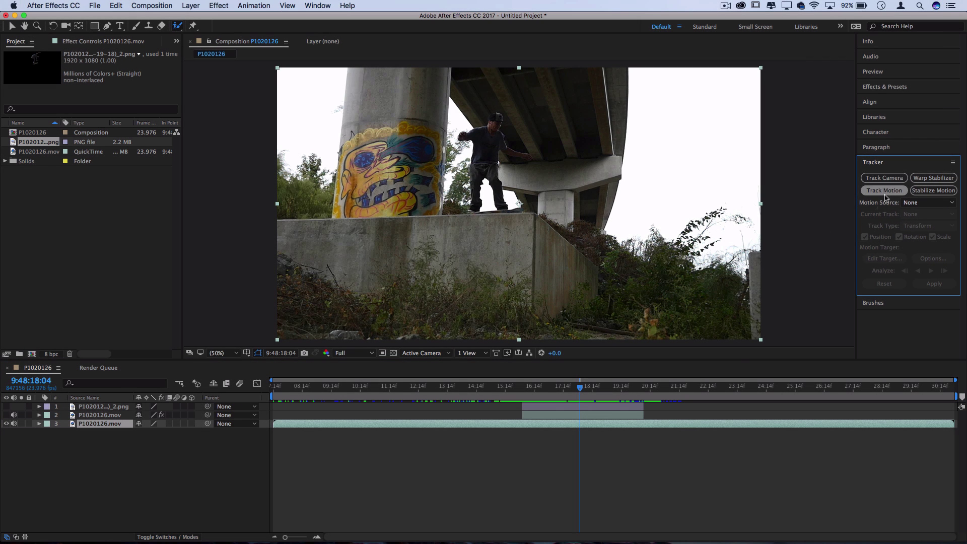
{"action": "left_click_drag", "start_coordinate": [576, 389], "coordinate": [512, 389]}
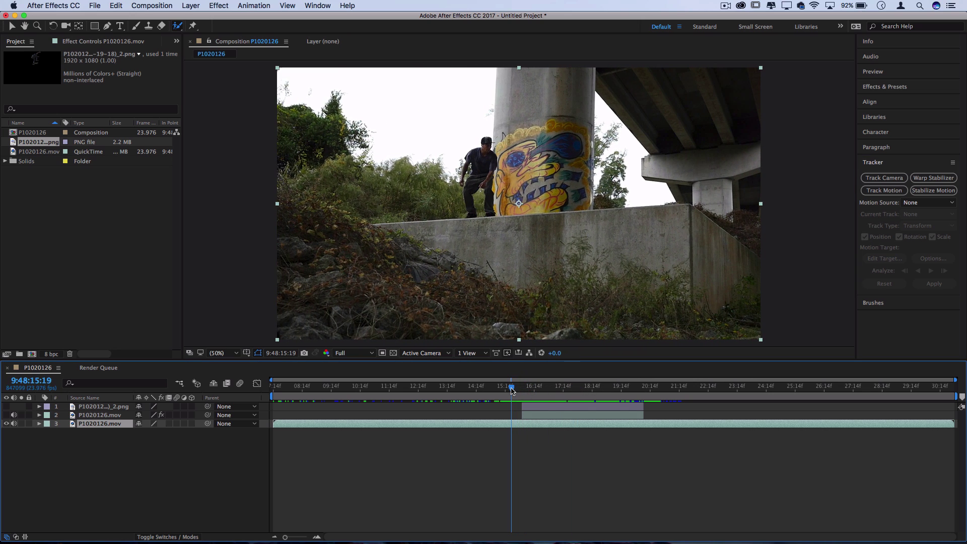
{"action": "left_click", "coordinate": [890, 191]}
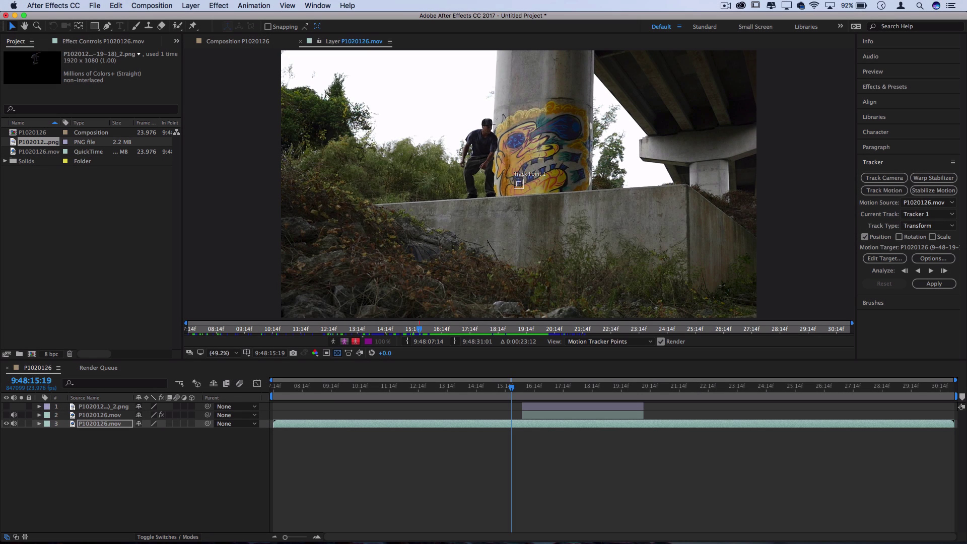
Step: Enlarge Track Point 1's feature area and place it on the concrete pillar's corner
{"action": "left_click", "coordinate": [519, 184]}
{"action": "left_click_drag", "start_coordinate": [524, 181], "coordinate": [527, 179]}
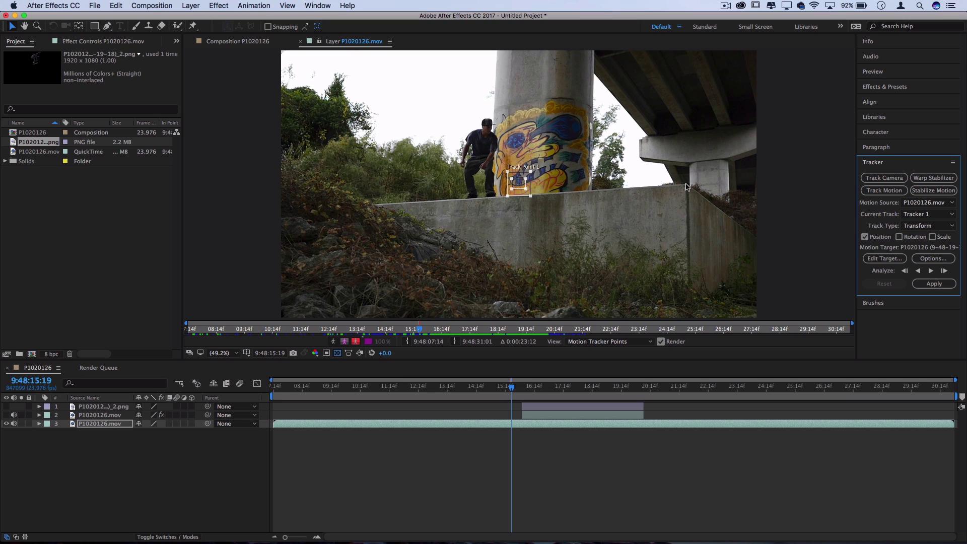
{"action": "mouse_move", "coordinate": [518, 393]}
{"action": "left_mouse_down"}
{"action": "mouse_move", "coordinate": [608, 379]}
{"action": "mouse_move", "coordinate": [622, 381]}
{"action": "mouse_move", "coordinate": [585, 383]}
{"action": "mouse_move", "coordinate": [644, 392]}
{"action": "mouse_move", "coordinate": [513, 393]}
{"action": "left_mouse_up"}
{"action": "left_click_drag", "start_coordinate": [517, 186], "coordinate": [689, 177]}
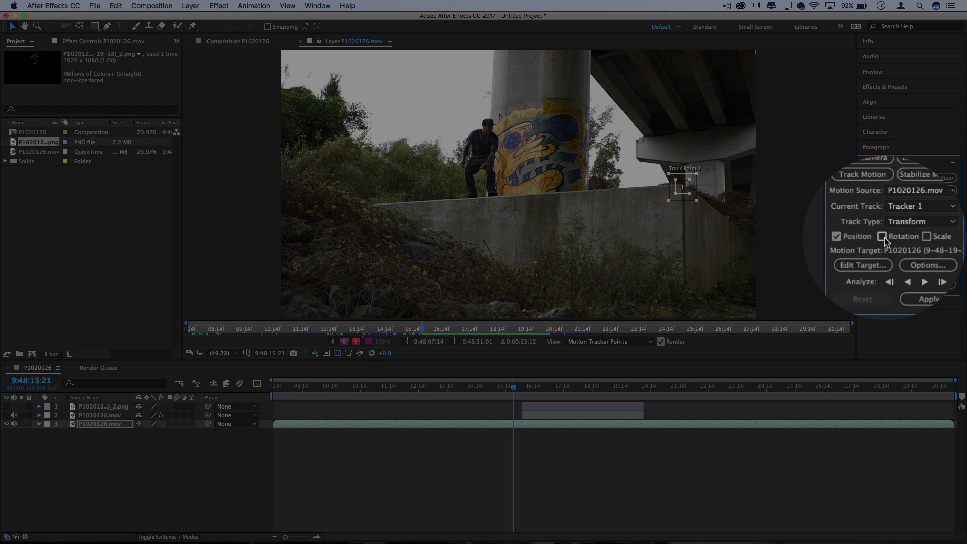
Step: Enable rotation tracking and drag Track Point 2 toward the wall's lower right edge
{"action": "left_click", "coordinate": [899, 237]}
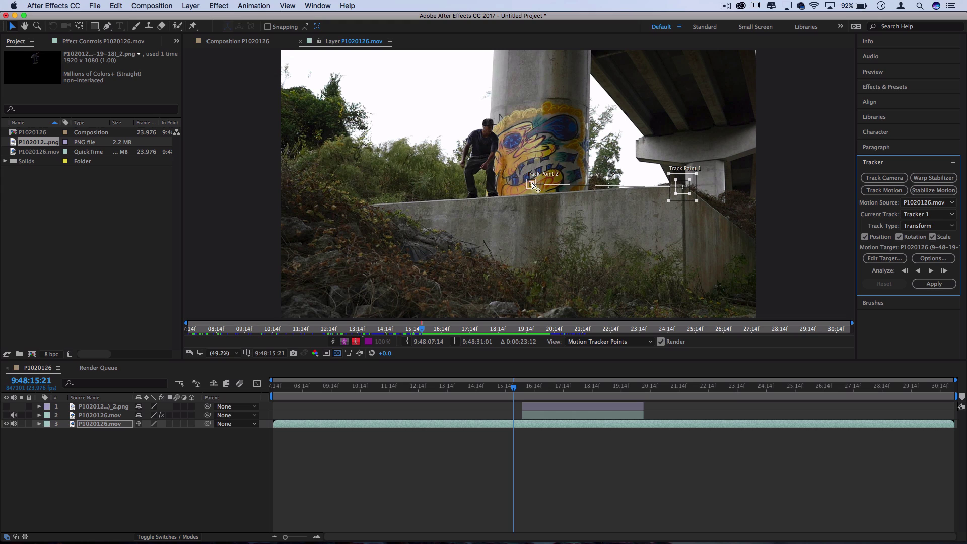
{"action": "key", "text": "space"}
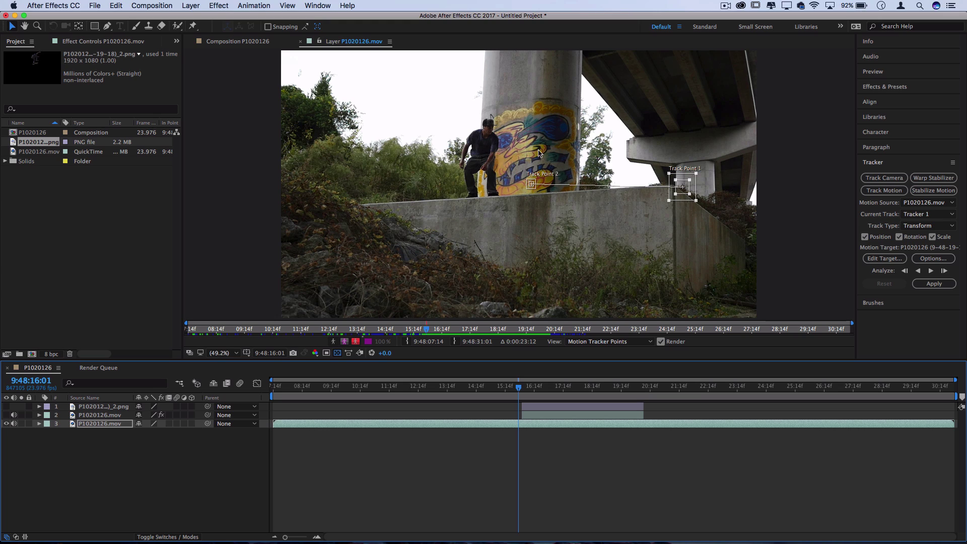
{"action": "left_click", "coordinate": [532, 184]}
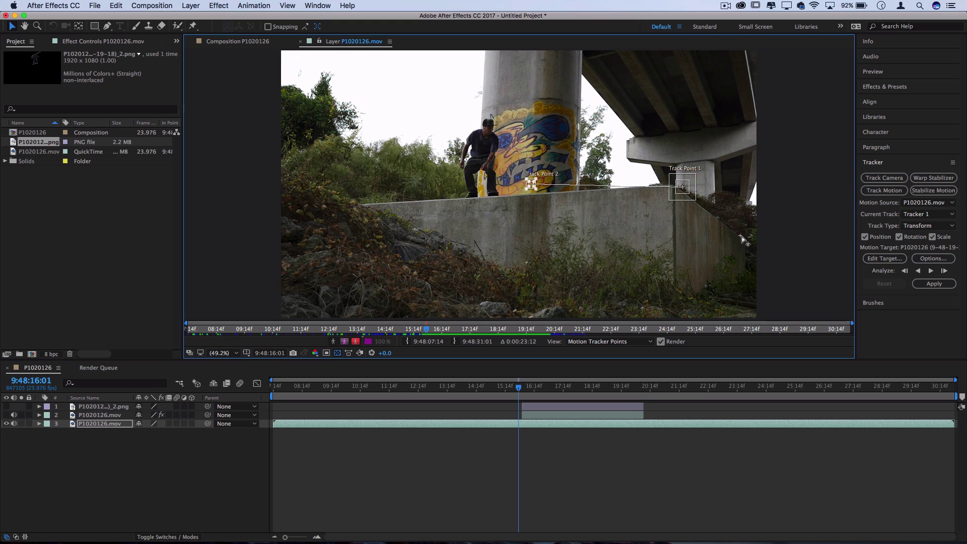
{"action": "left_click_drag", "start_coordinate": [747, 244], "coordinate": [745, 240]}
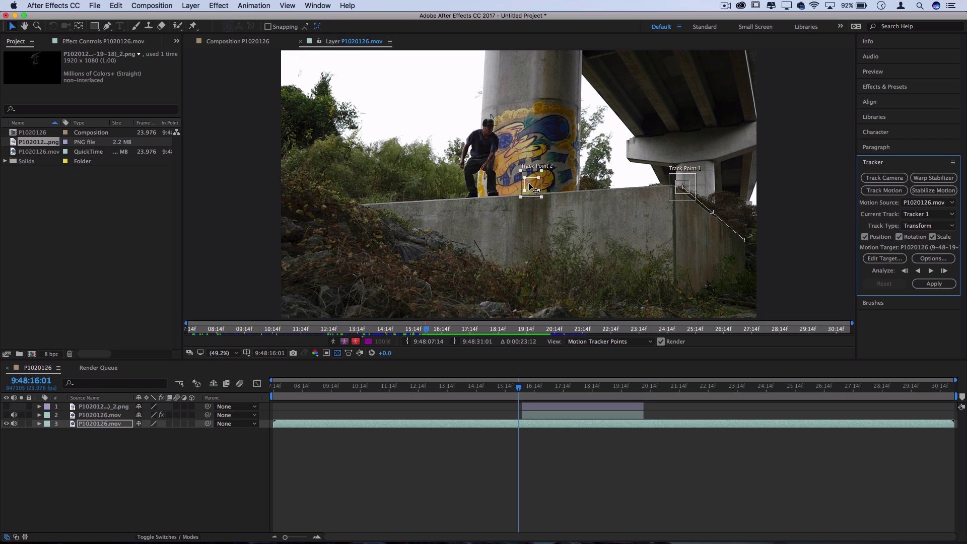
{"action": "left_click_drag", "start_coordinate": [535, 188], "coordinate": [747, 241]}
Step: Settle Track Point 2 on the wall edge at 49.2% view and analyze both points forward
{"action": "key", "text": "comma"}
{"action": "key", "text": "comma"}
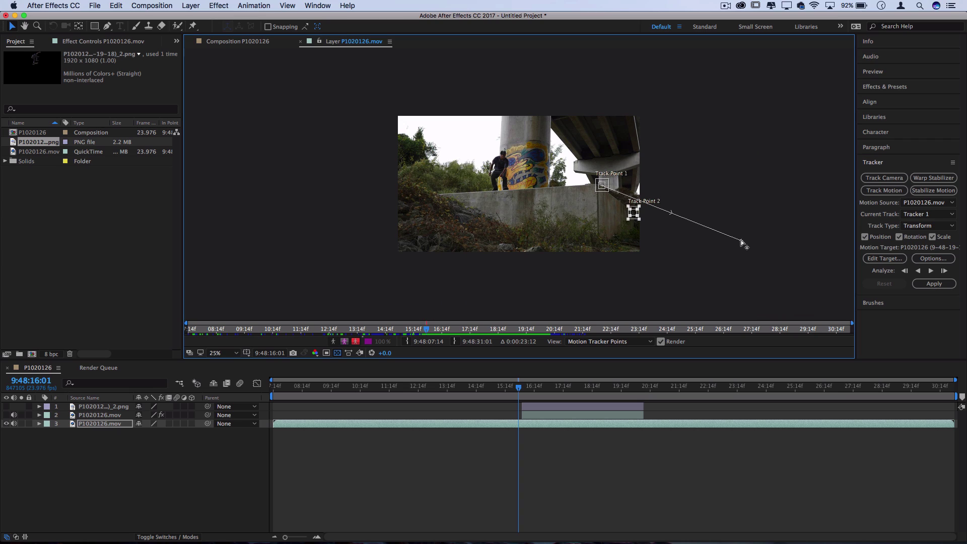
{"action": "left_click", "coordinate": [635, 216]}
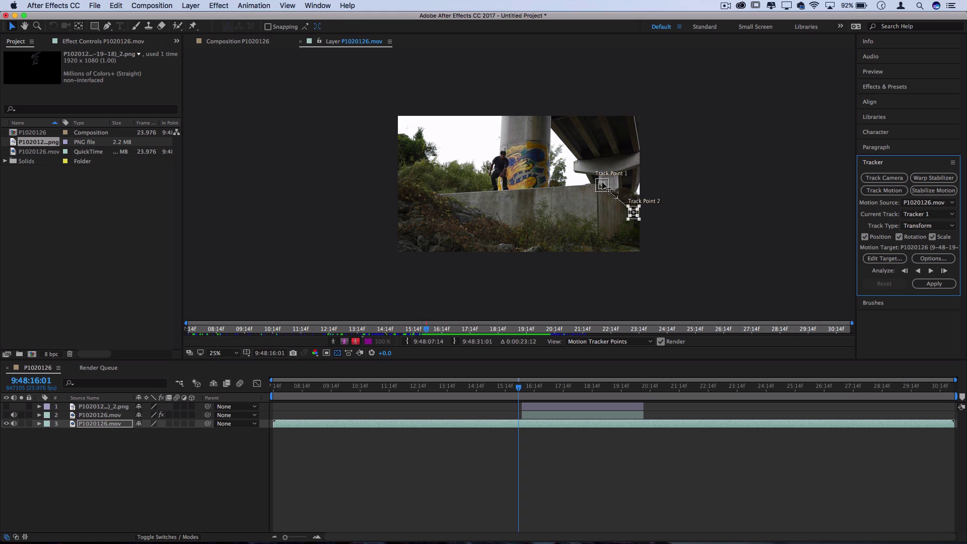
{"action": "left_click", "coordinate": [224, 353]}
{"action": "left_click", "coordinate": [229, 308]}
{"action": "left_click_drag", "start_coordinate": [746, 242], "coordinate": [745, 243]}
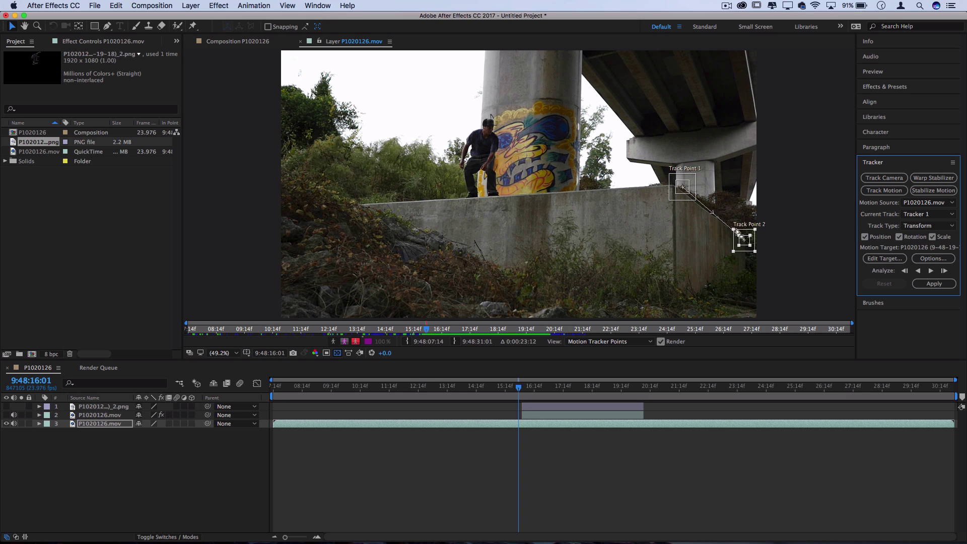
{"action": "left_click", "coordinate": [932, 272]}
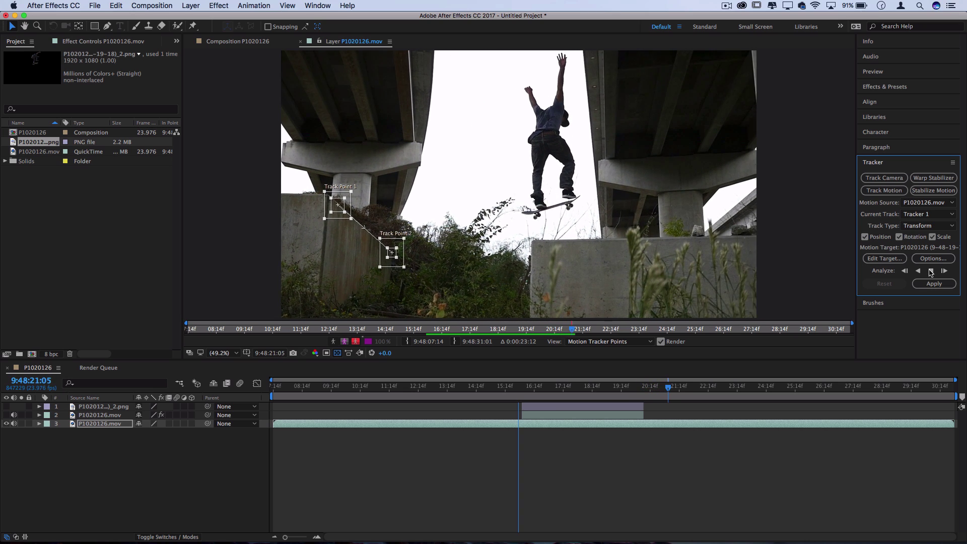
Step: Stop the forward track of both points at 9:48:21:09, then undo the analysis
{"action": "left_click", "coordinate": [931, 271]}
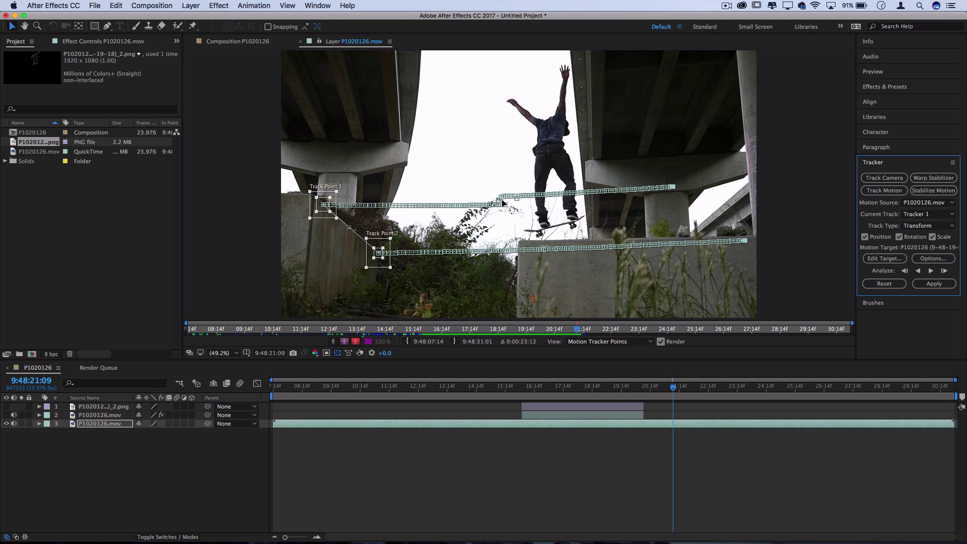
{"action": "key", "text": "super+z"}
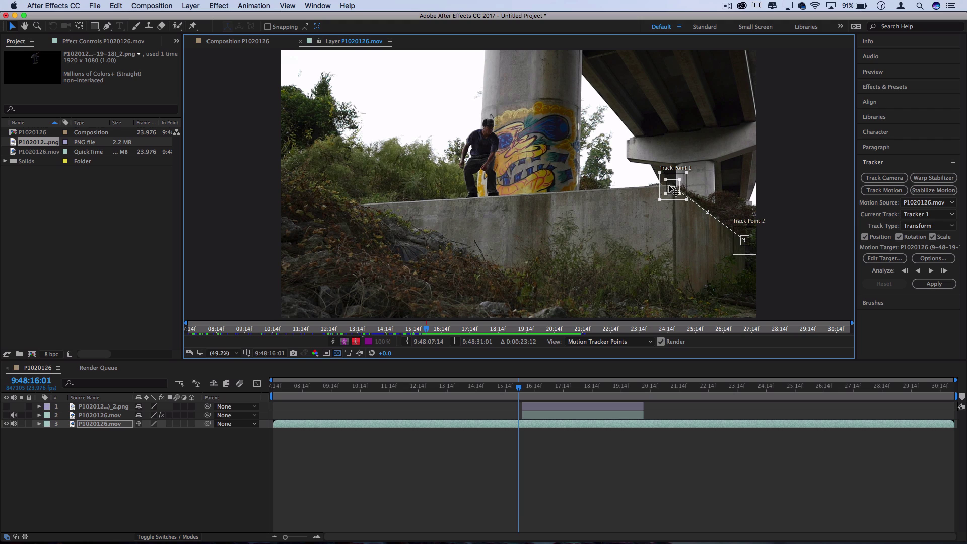
Step: Shrink Track Point 1's boxes and re-track both points forward, stopping at 9:48:21:14
{"action": "left_click_drag", "start_coordinate": [673, 189], "coordinate": [673, 188]}
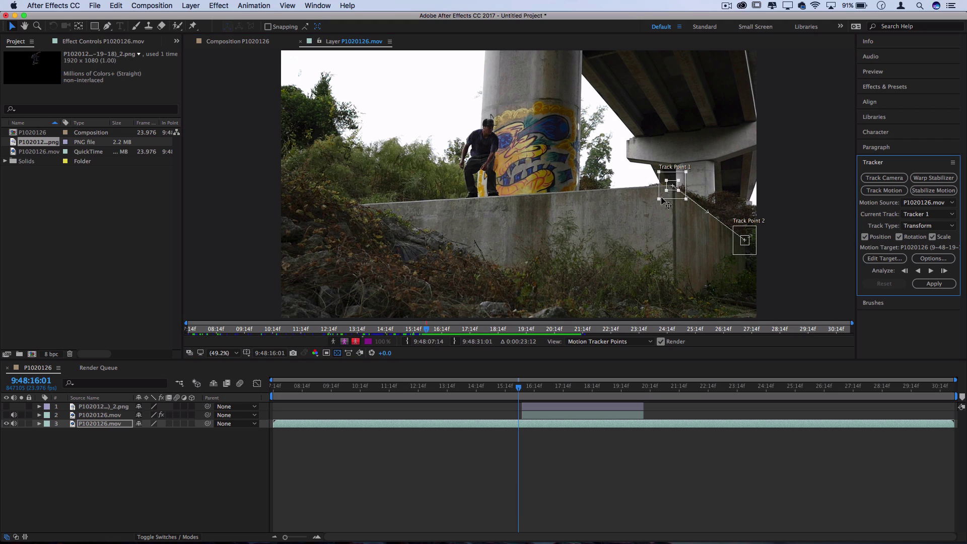
{"action": "left_click_drag", "start_coordinate": [686, 173], "coordinate": [683, 175]}
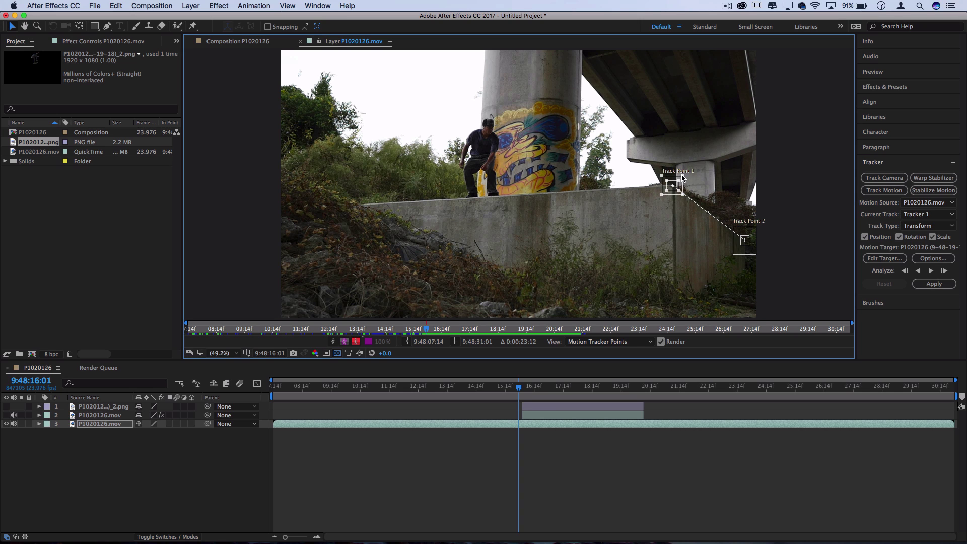
{"action": "left_click", "coordinate": [931, 271]}
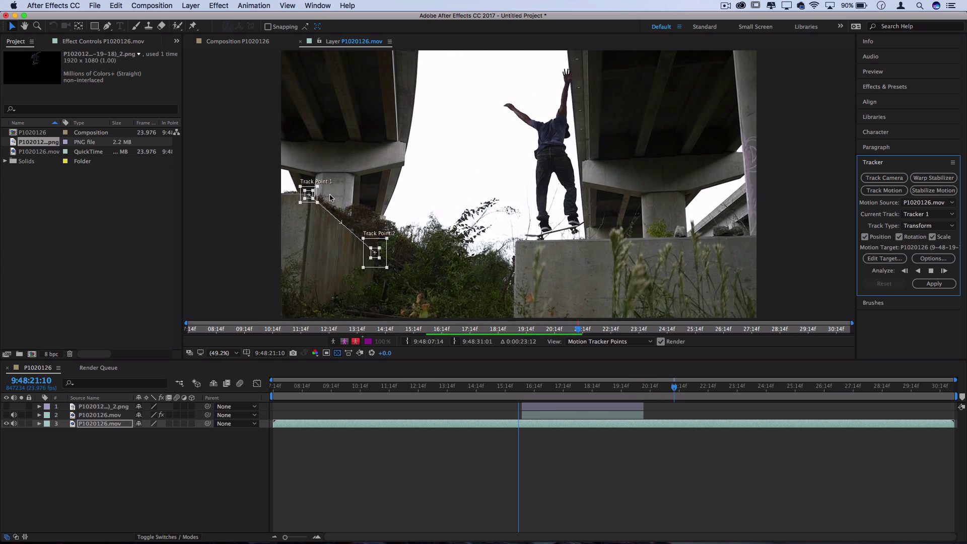
{"action": "key", "text": "space"}
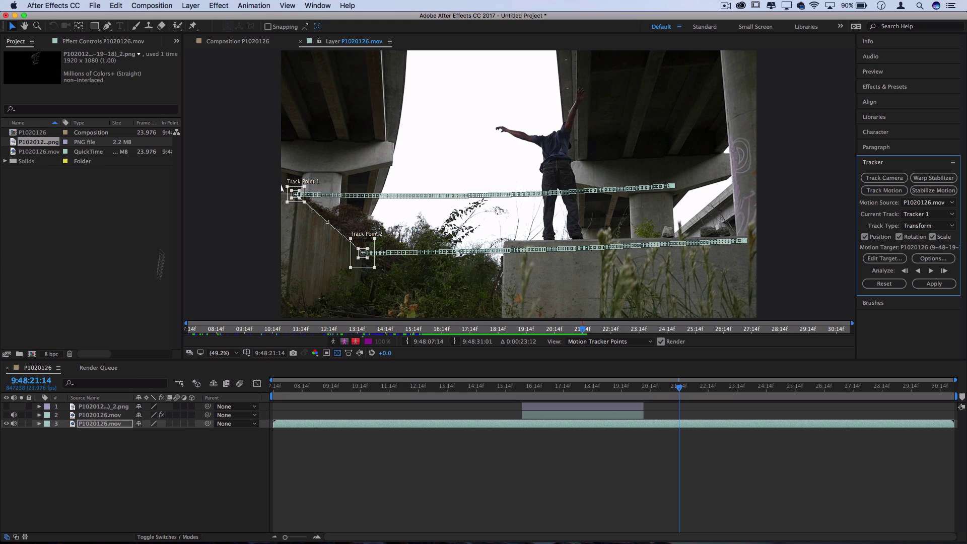
{"action": "left_click", "coordinate": [191, 6]}
Step: Add a Null Object layer from the Layer > New menu and select Null 2
{"action": "mouse_move", "coordinate": [199, 18]}
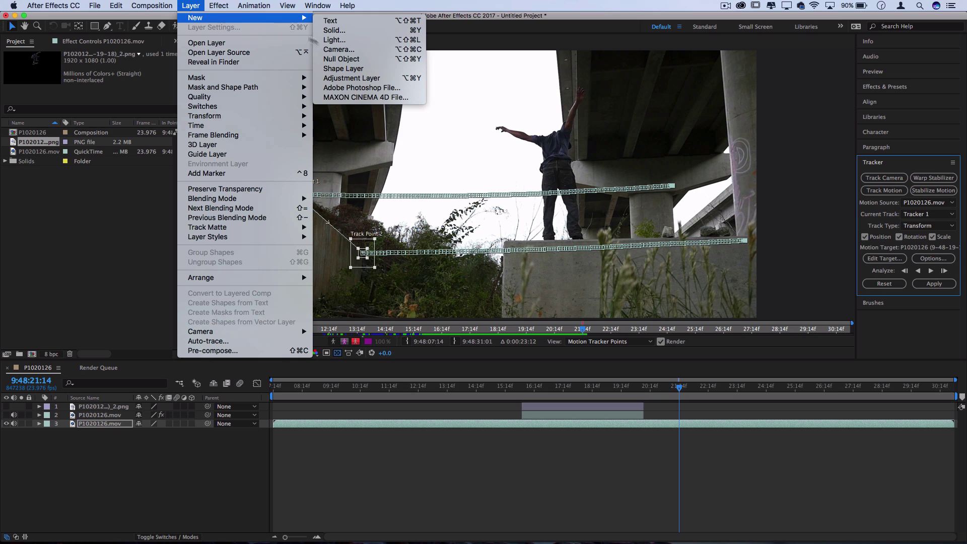
{"action": "left_click", "coordinate": [341, 59]}
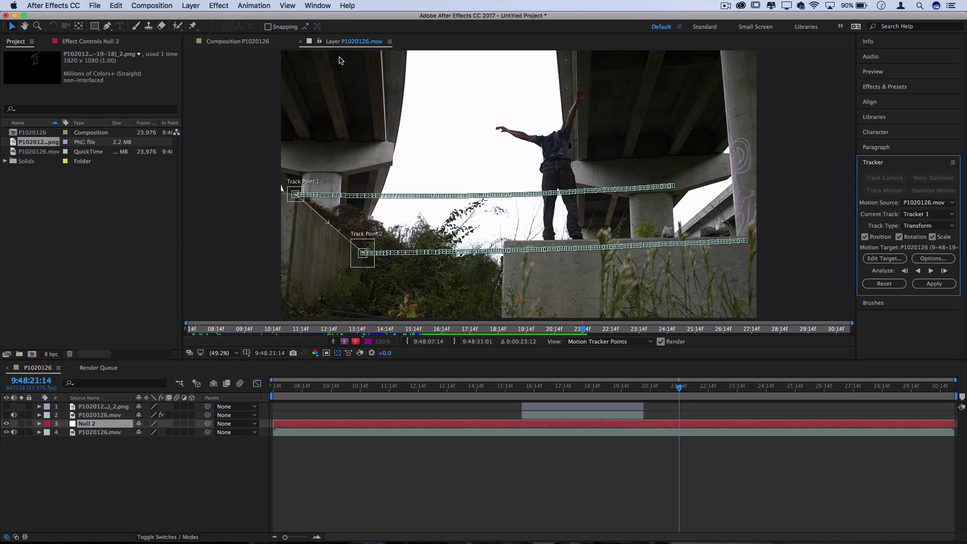
{"action": "left_click", "coordinate": [94, 427]}
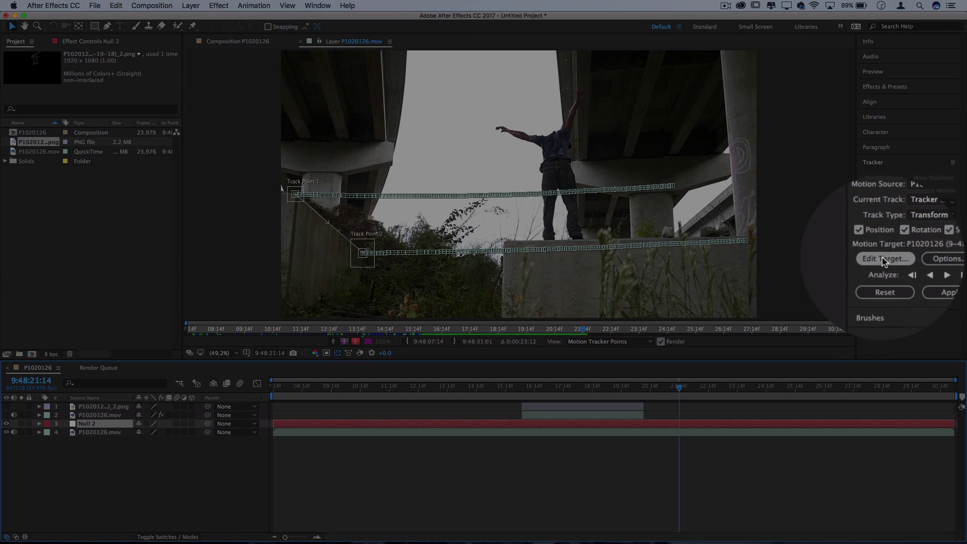
Step: Set 3. Null 2 as the motion target and apply the track data in X and Y
{"action": "left_click", "coordinate": [885, 259]}
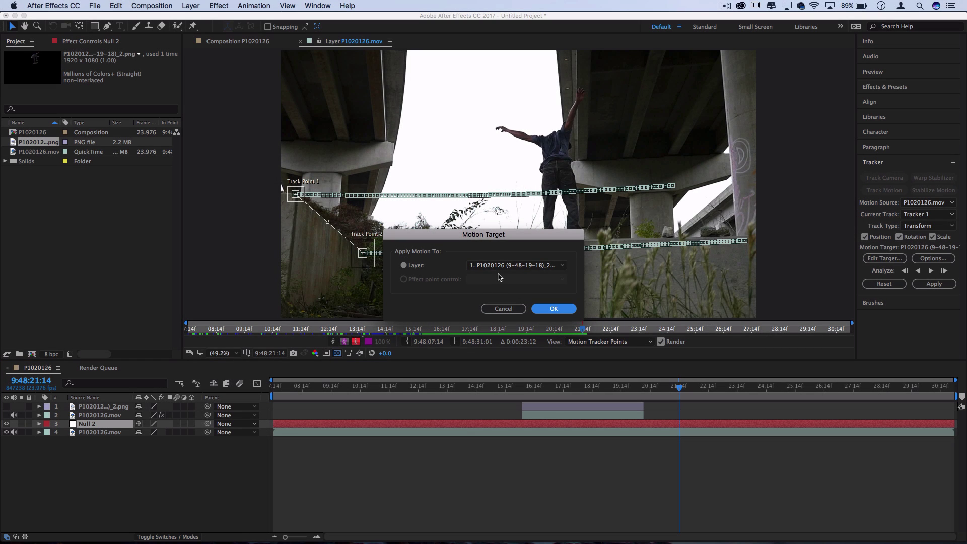
{"action": "left_click", "coordinate": [516, 265]}
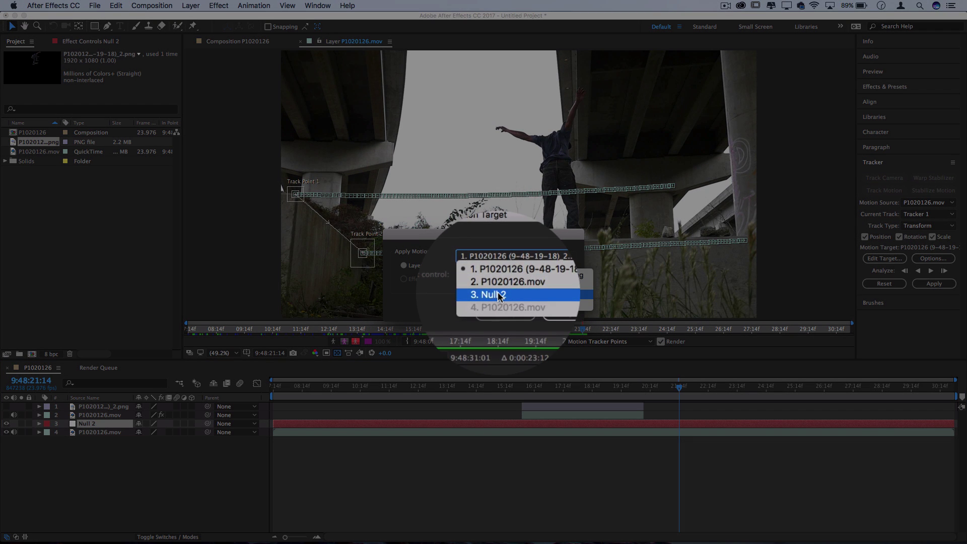
{"action": "left_click", "coordinate": [498, 294]}
{"action": "key", "text": "Return"}
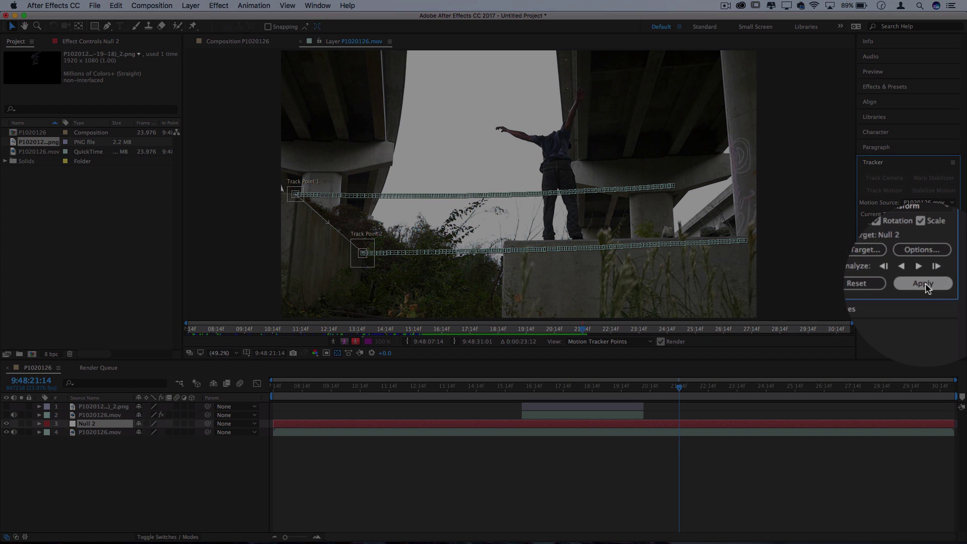
{"action": "left_click", "coordinate": [933, 284]}
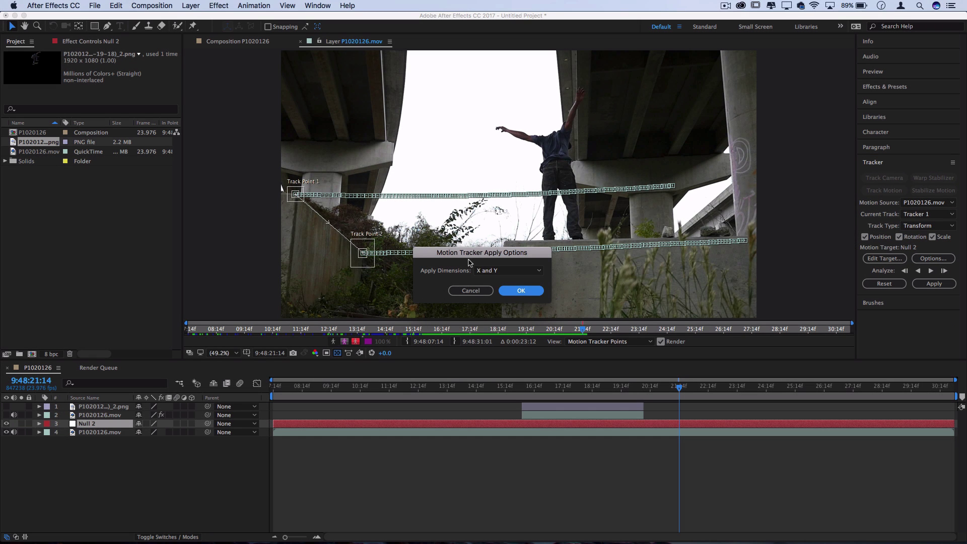
{"action": "left_click", "coordinate": [520, 290]}
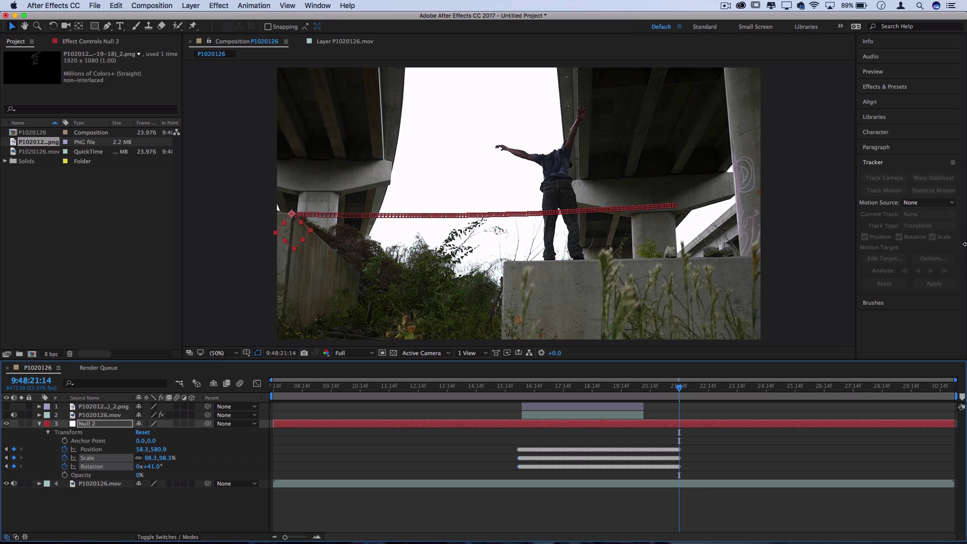
Step: Collapse Null 2's keyframes and parent the skater PNG cutout layer to Null 2
{"action": "key", "text": "u"}
{"action": "left_click", "coordinate": [527, 387]}
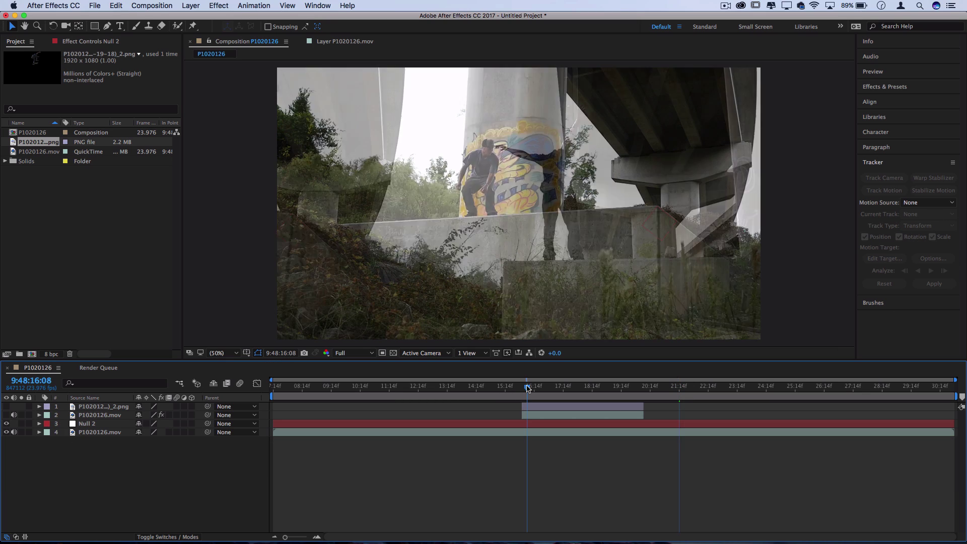
{"action": "left_click", "coordinate": [96, 407]}
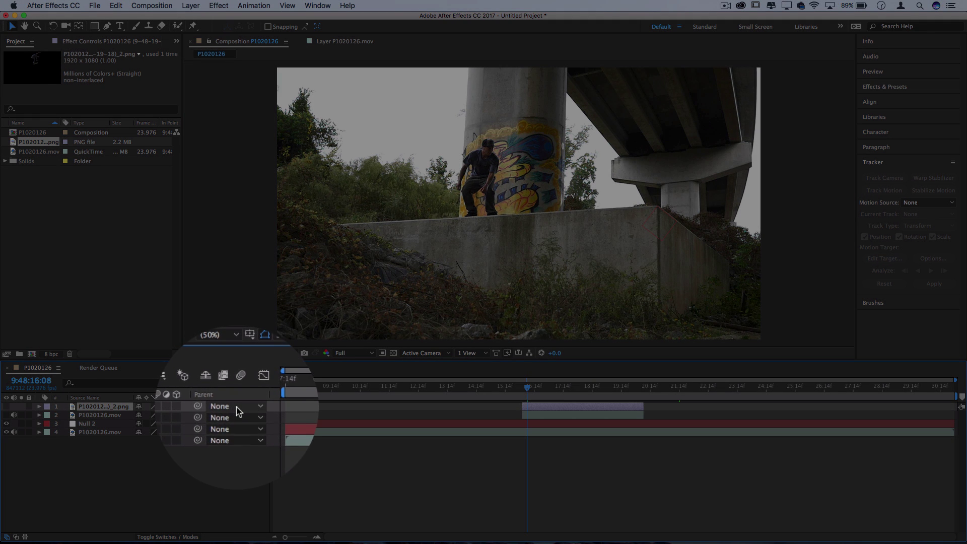
{"action": "left_click", "coordinate": [237, 406]}
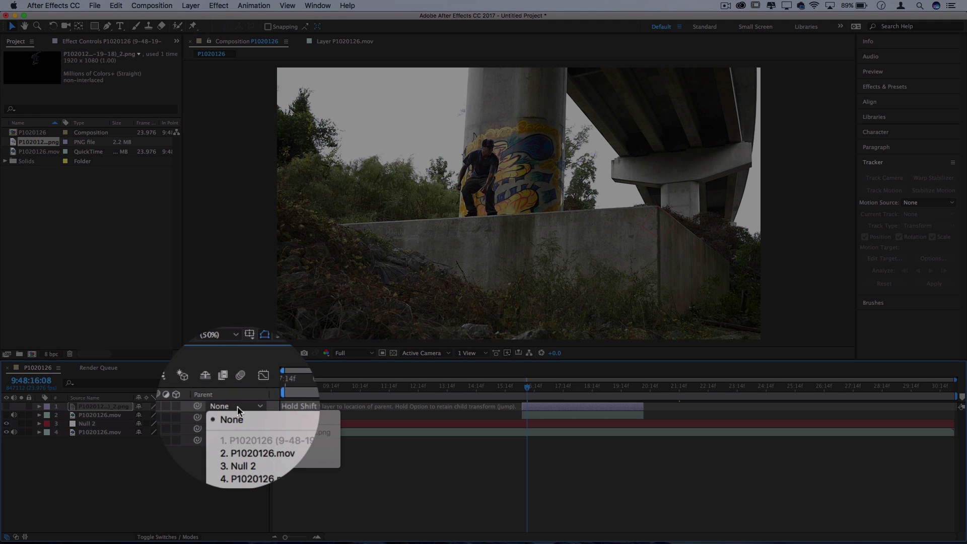
{"action": "left_click", "coordinate": [249, 451]}
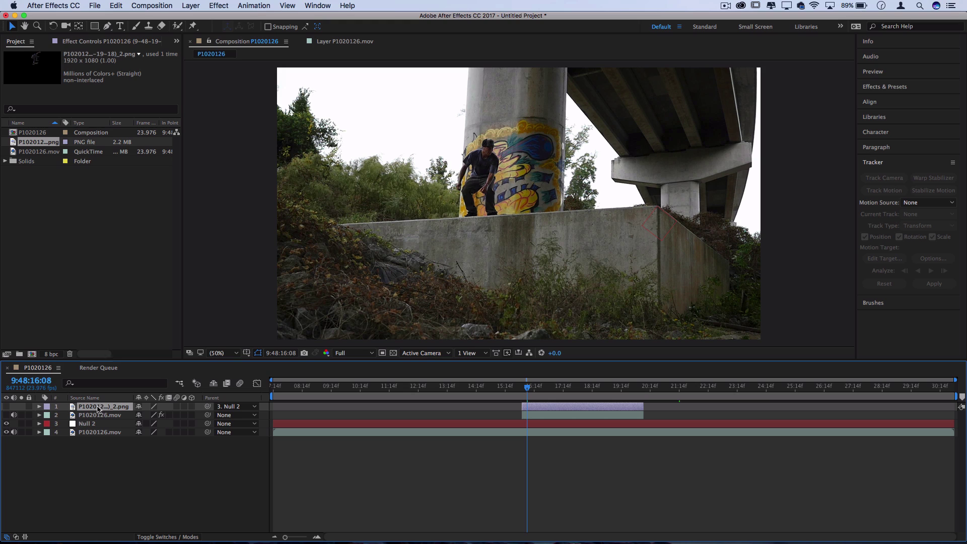
Step: Preview the composition from 9:48:15:15 to watch the tracked cutout
{"action": "left_click", "coordinate": [95, 424]}
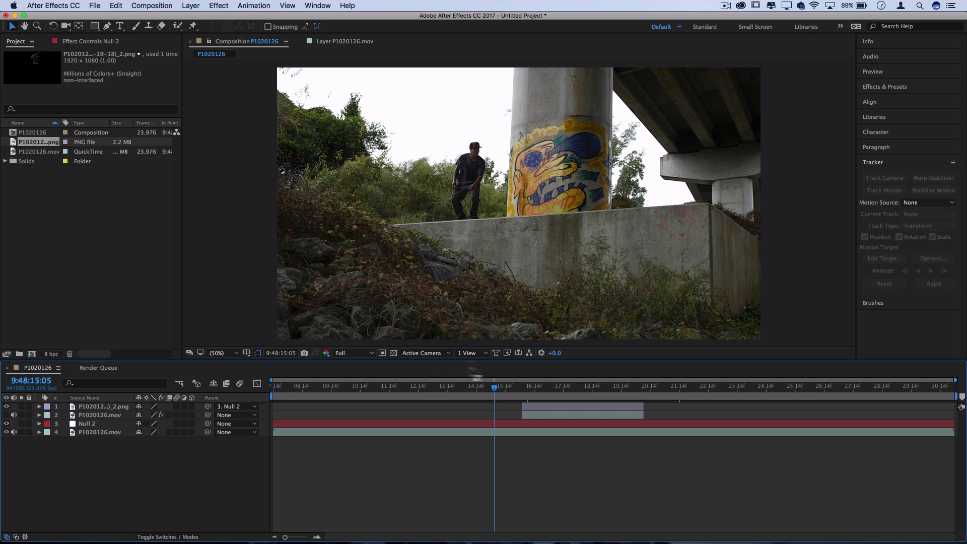
{"action": "left_click", "coordinate": [506, 388]}
{"action": "key", "text": "space"}
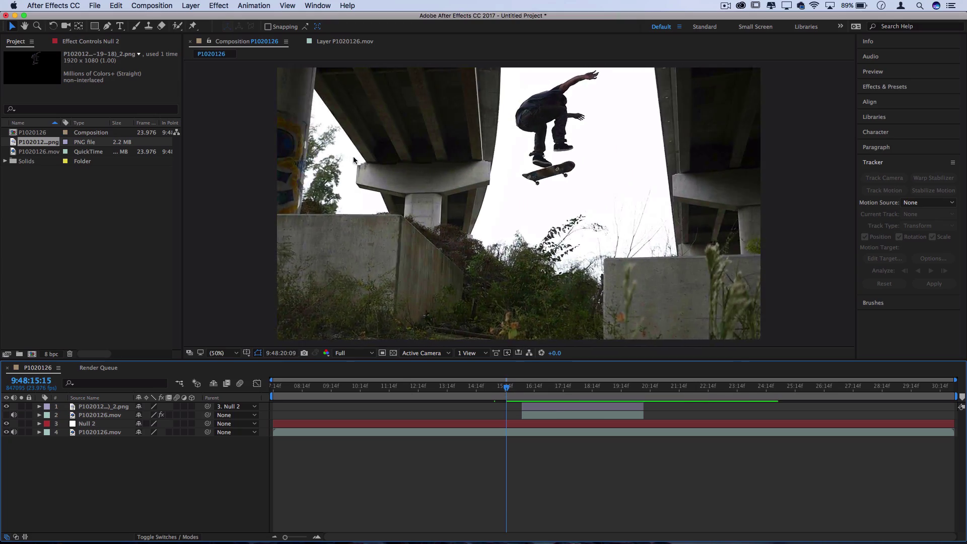
{"action": "key", "text": "space"}
Step: At the graffiti pillar frame, drag the skater cutout onto the original skater
{"action": "left_click_drag", "start_coordinate": [518, 387], "coordinate": [643, 396]}
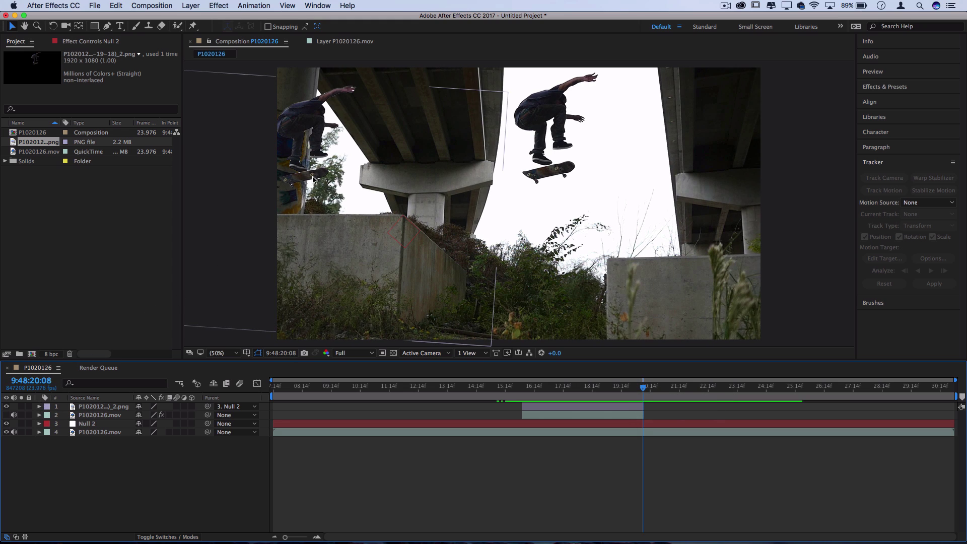
{"action": "left_click_drag", "start_coordinate": [313, 178], "coordinate": [555, 149]}
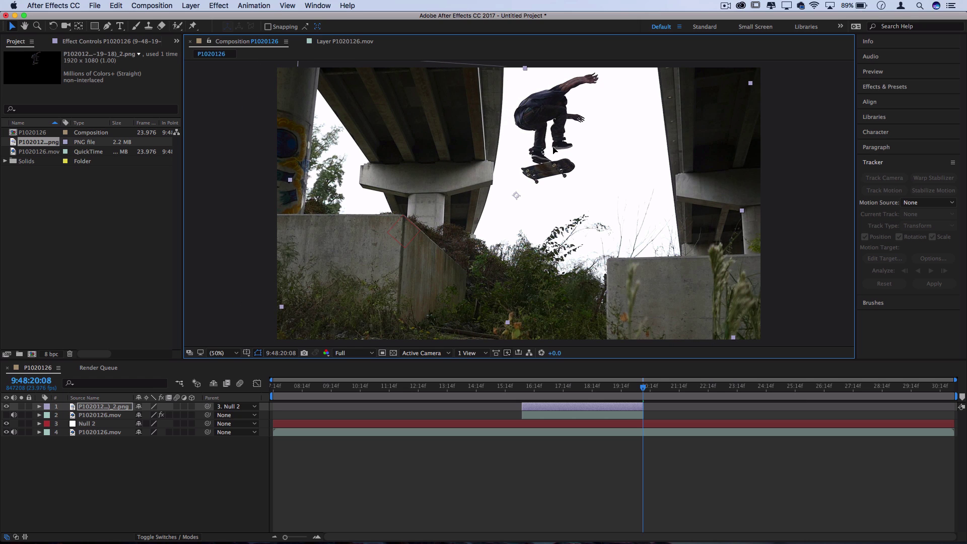
{"action": "key", "text": "Right"}
Step: Play back from 9:48:17:08 and scrub to 9:48:17:19 to check the cutout's alignment
{"action": "left_click_drag", "start_coordinate": [643, 387], "coordinate": [528, 392]}
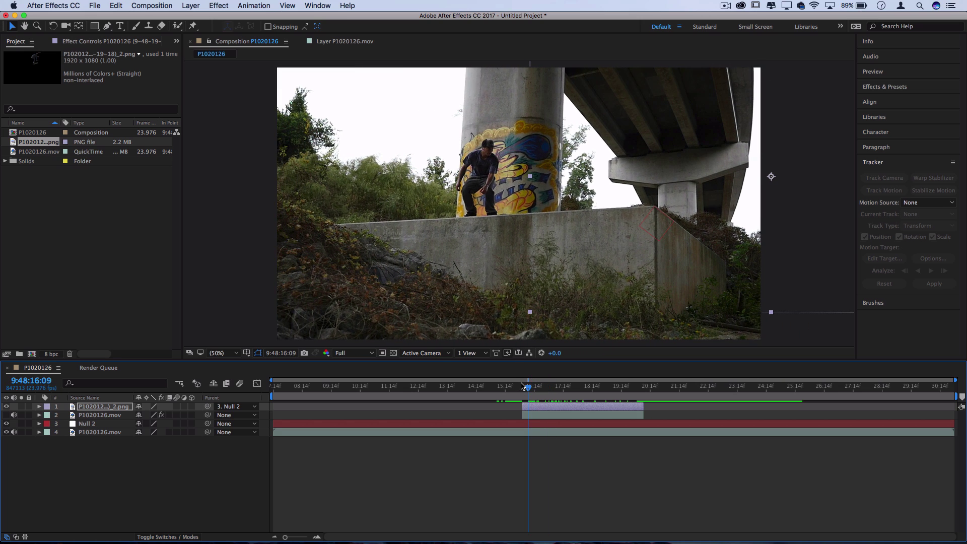
{"action": "key", "text": "space"}
{"action": "key", "text": "space"}
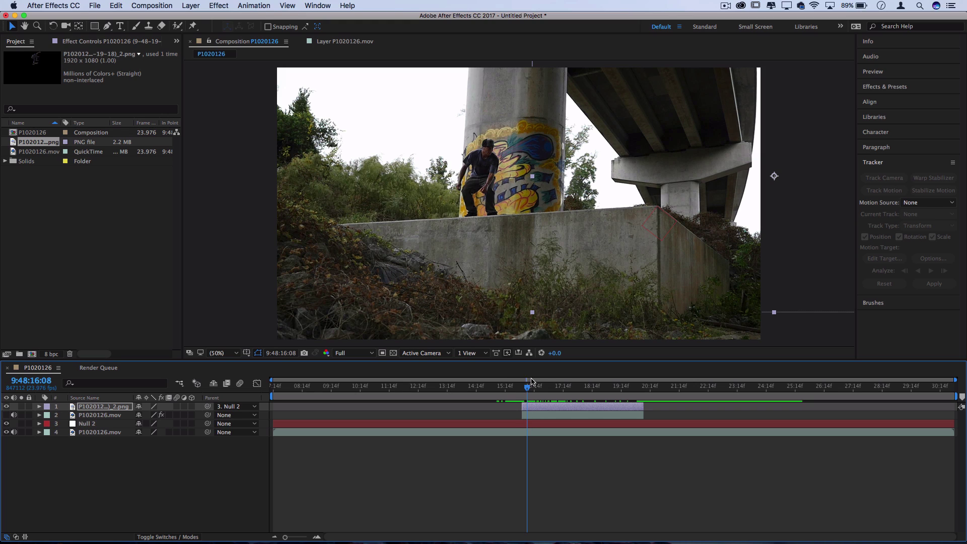
{"action": "left_click_drag", "start_coordinate": [529, 388], "coordinate": [425, 375]}
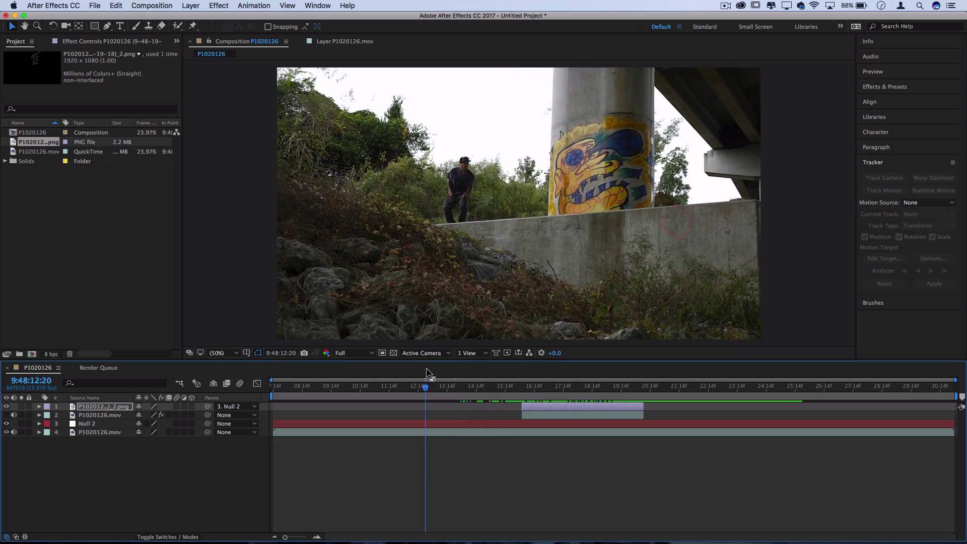